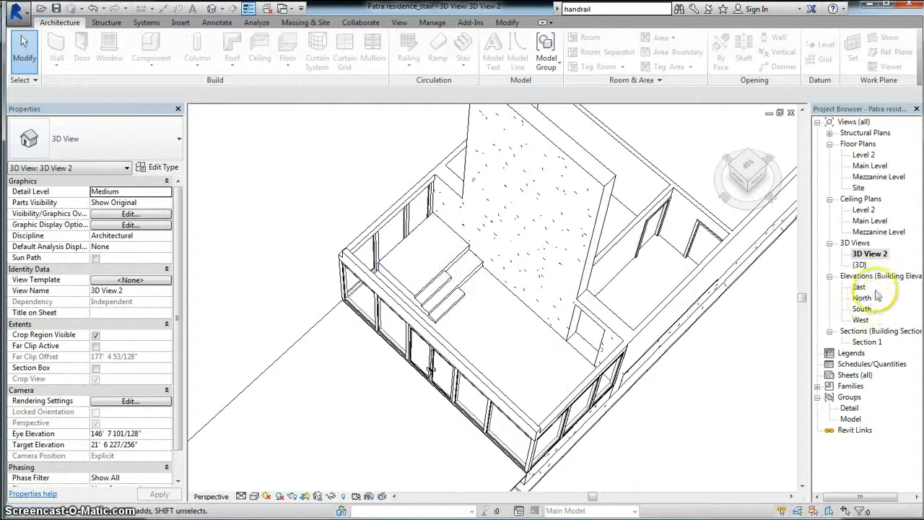
Step: Open the {3D} view, select the Level 2 floor to inspect its stair opening, and save the project
double_click(859, 266)
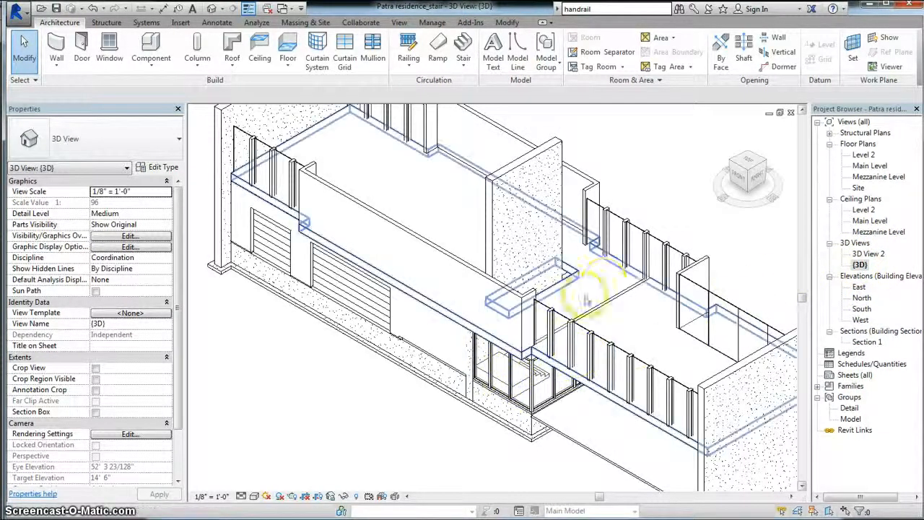
click(603, 279)
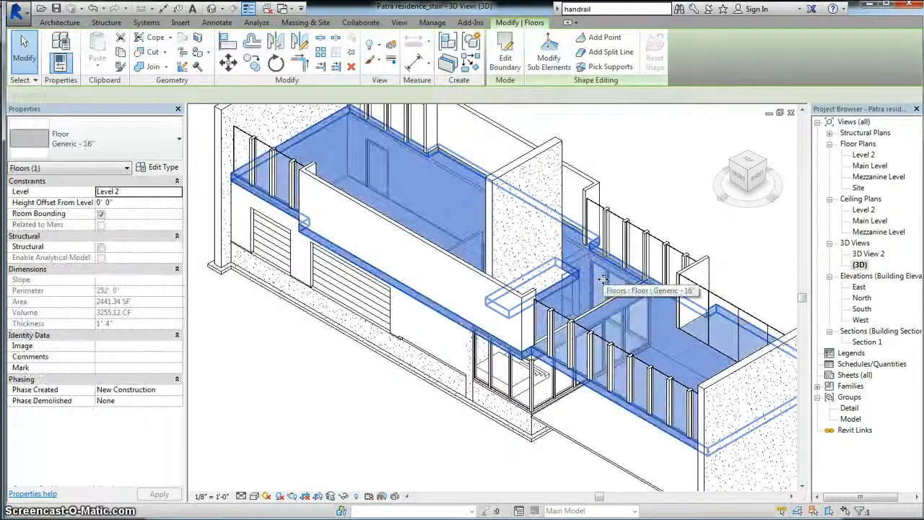
scroll(587, 271, up, 2)
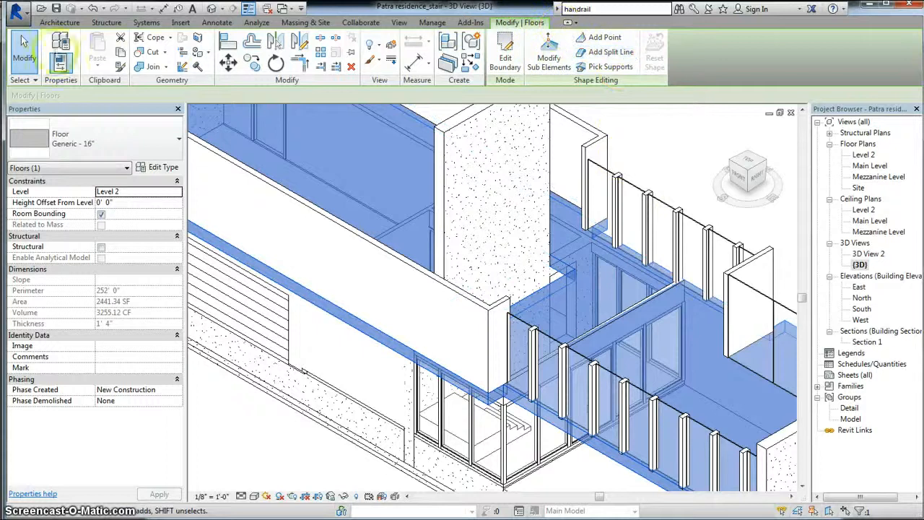
click(23, 45)
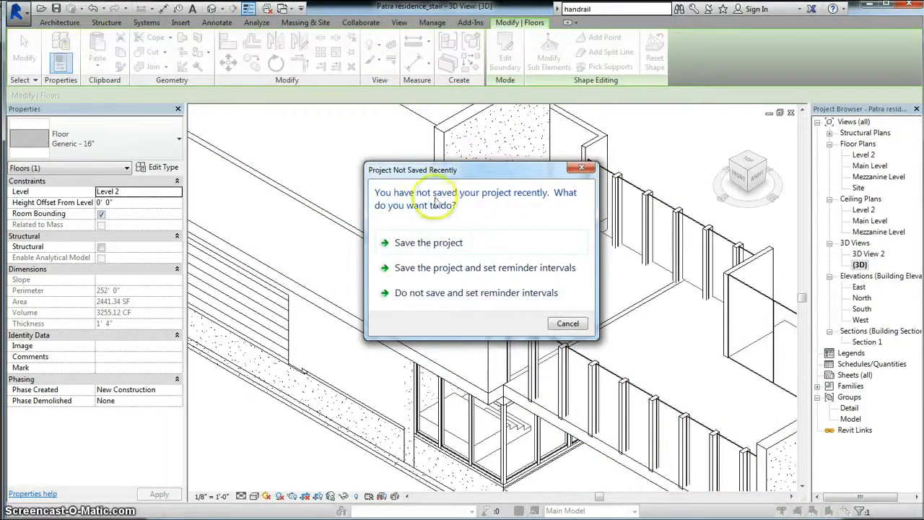
click(404, 243)
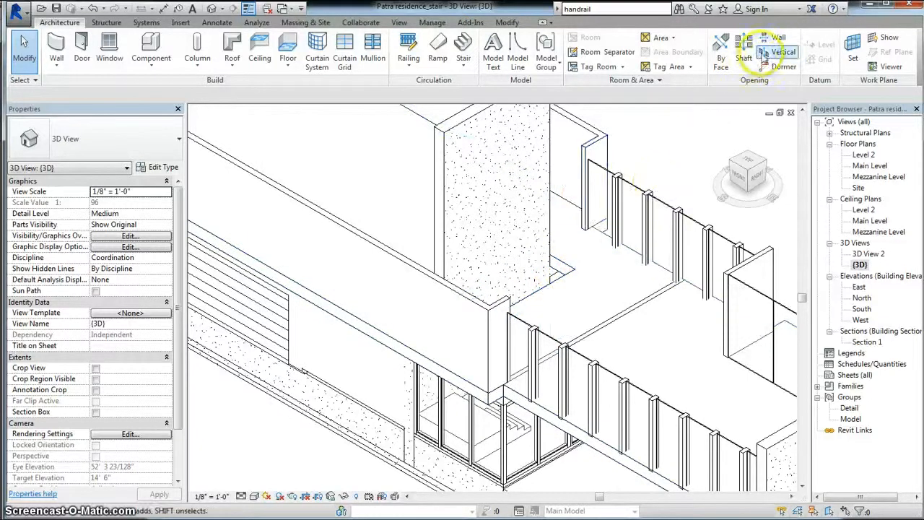
scroll(570, 268, up, 3)
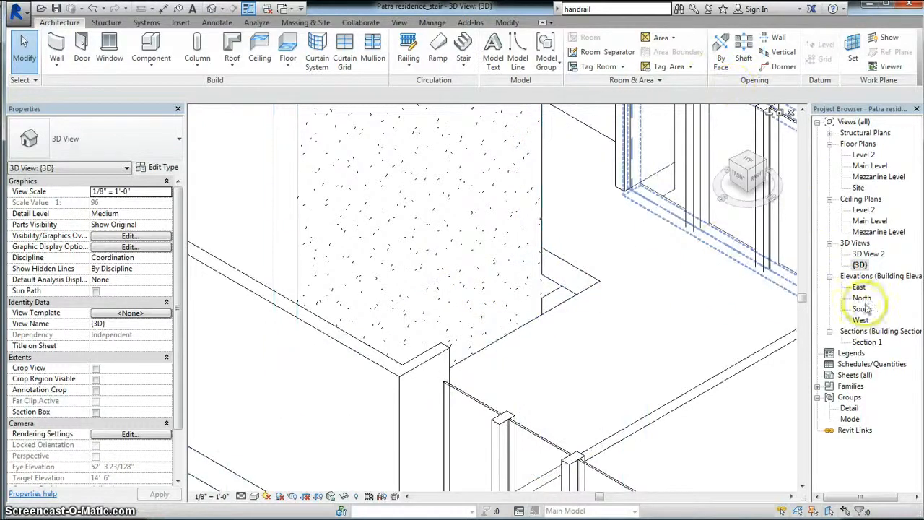
Step: Start a new stair in the Main Level floor plan using the Assembled Stair type 7 5/8" riser 11" tread
double_click(872, 167)
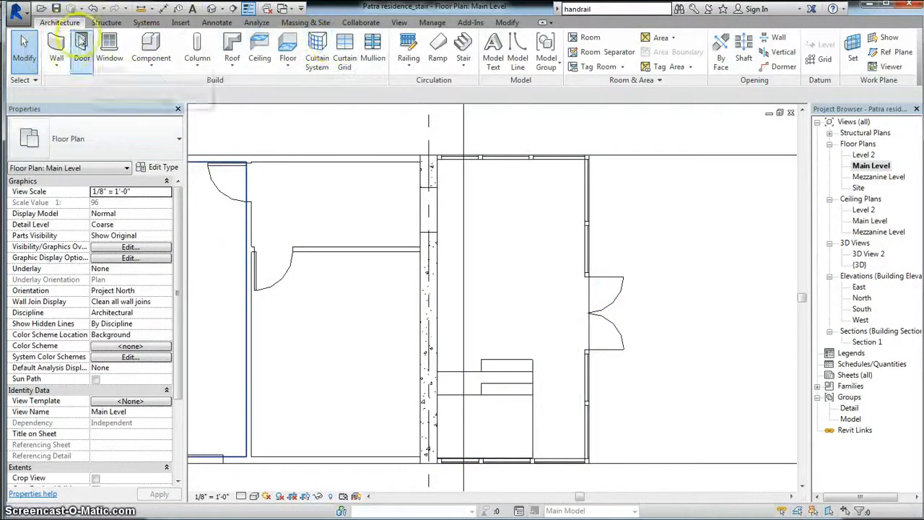
click(464, 48)
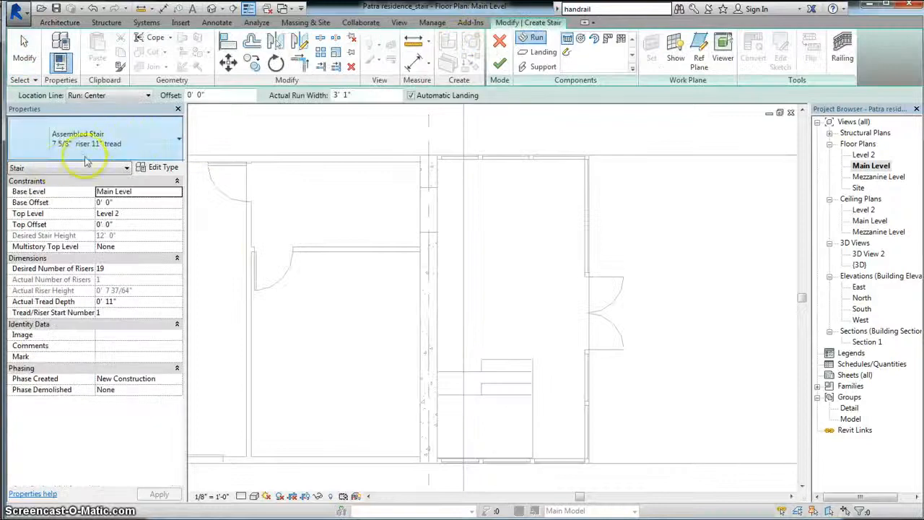
click(171, 137)
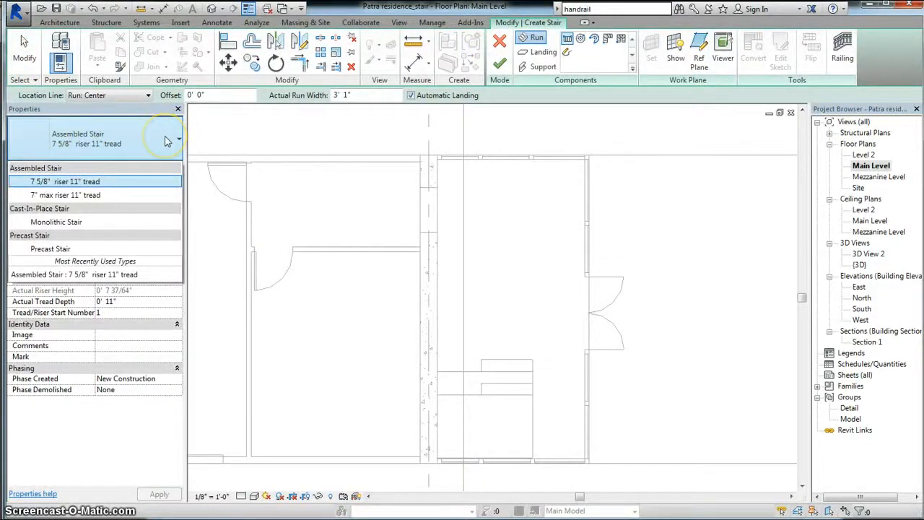
click(71, 184)
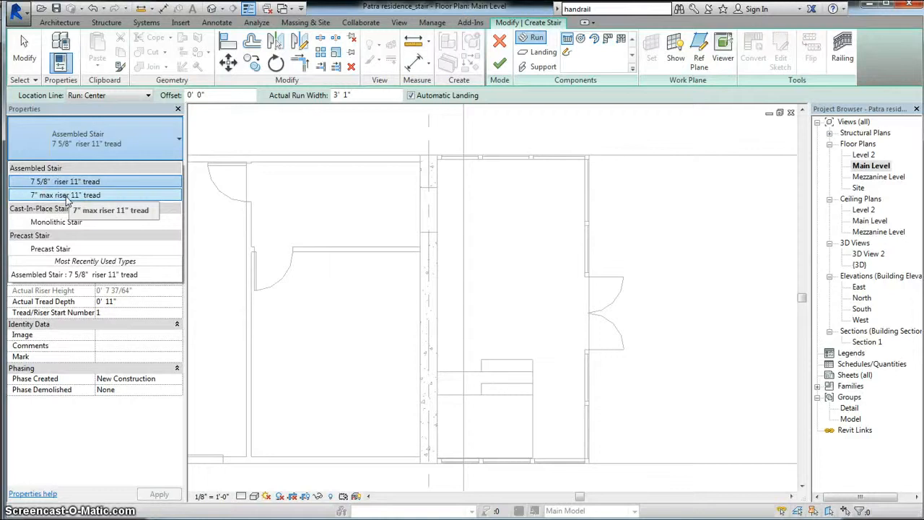
click(71, 190)
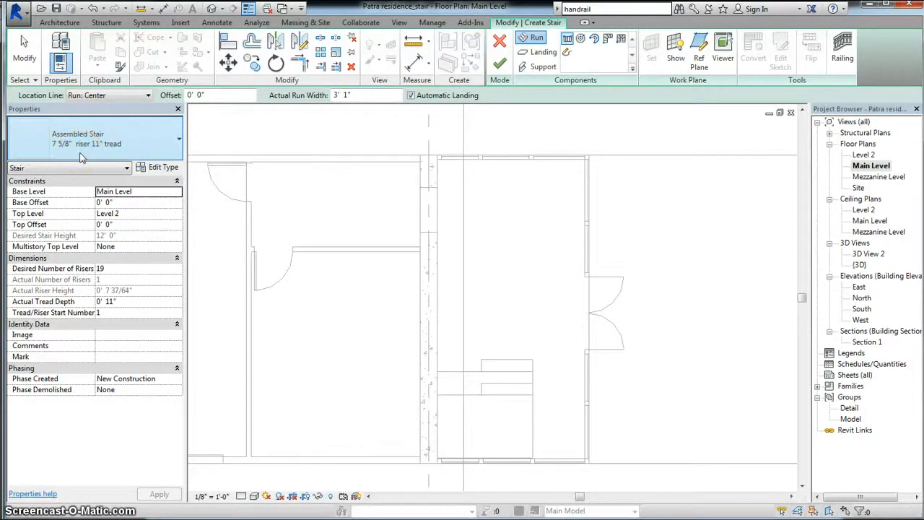
Step: Review the tread and riser settings of the stair type's 2" Tread 1" Nosing 1/4" Riser run type
click(159, 169)
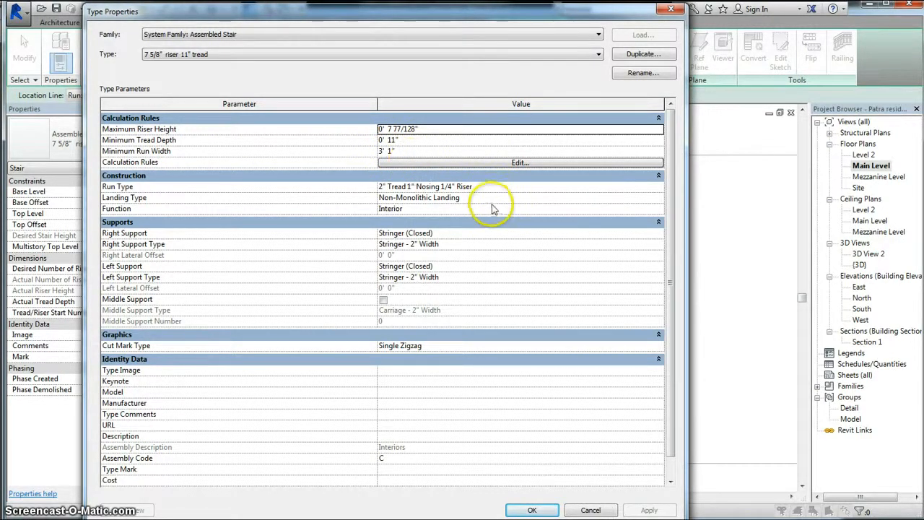
click(397, 189)
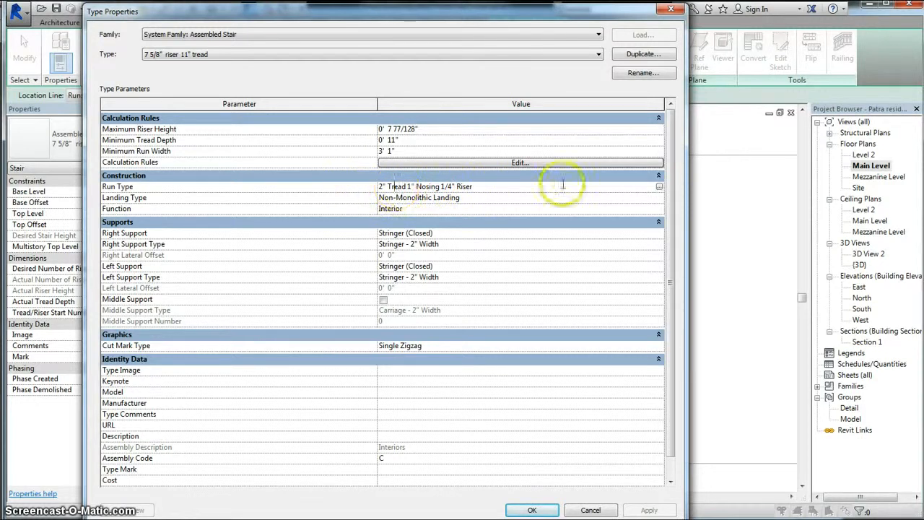
click(659, 187)
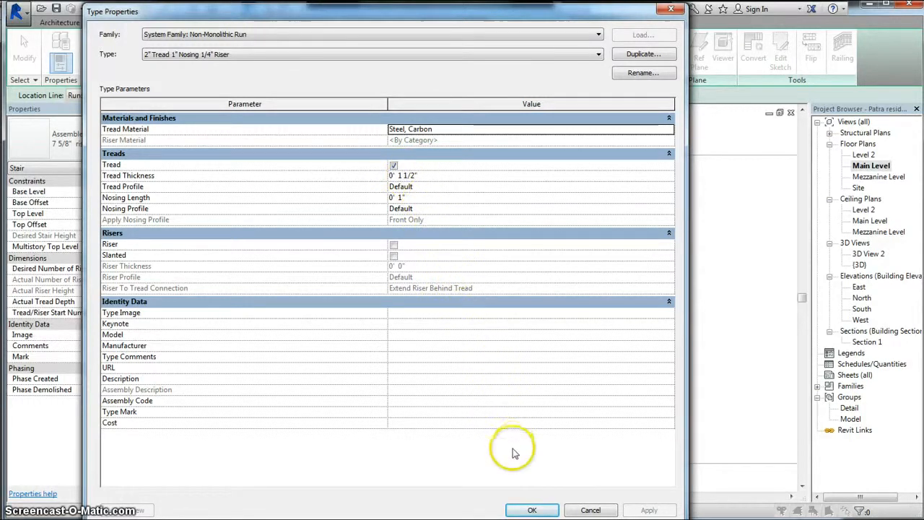
click(532, 510)
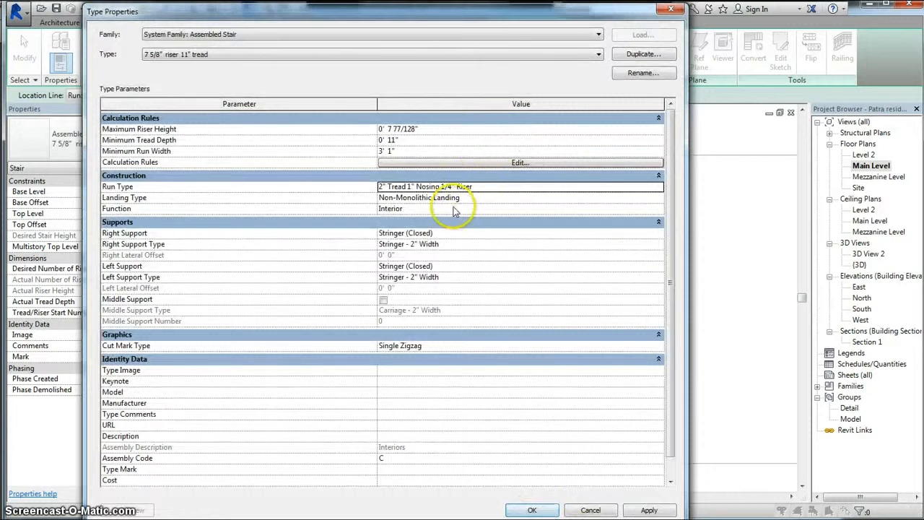
Step: Try Carriage (Open) as the stair type's right support and return it to Stringer (Closed)
click(410, 233)
click(659, 235)
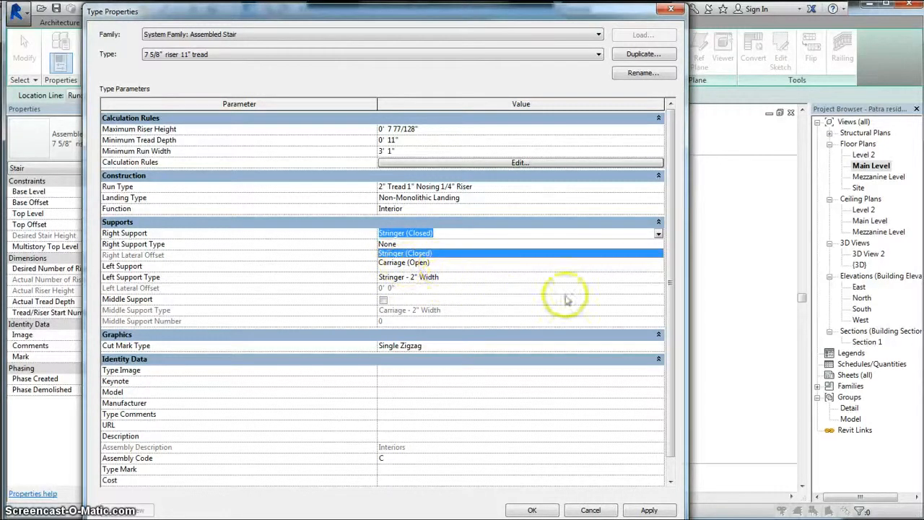
click(427, 263)
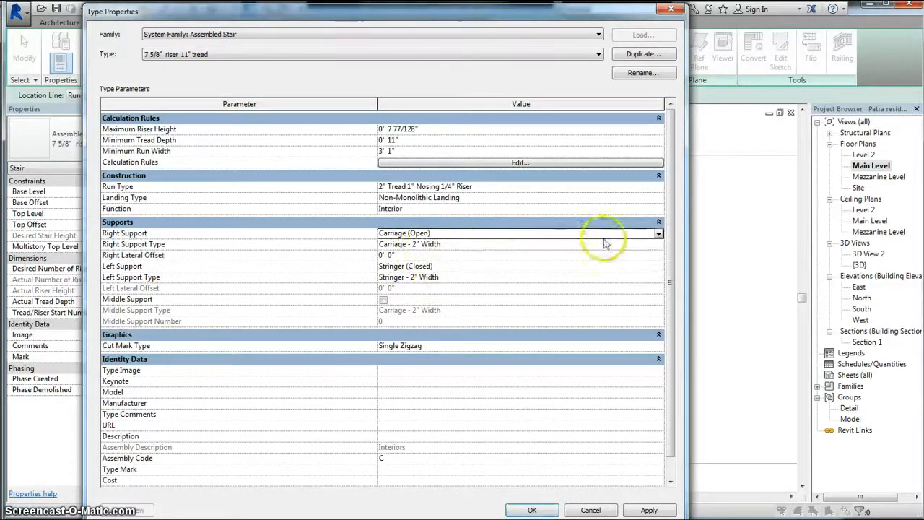
click(659, 233)
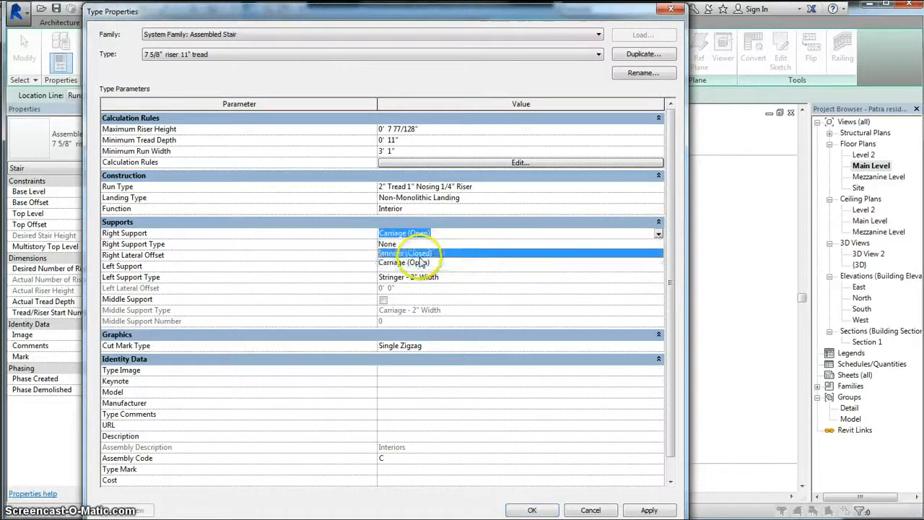
click(466, 261)
Step: Review the material and dimensions of the Stringer - 2" Width right support type and accept the stair type settings
click(405, 244)
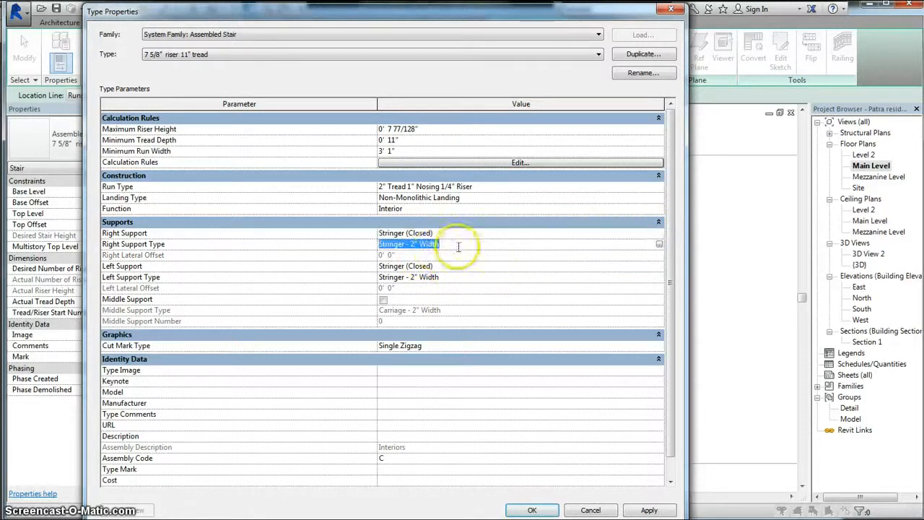
click(658, 245)
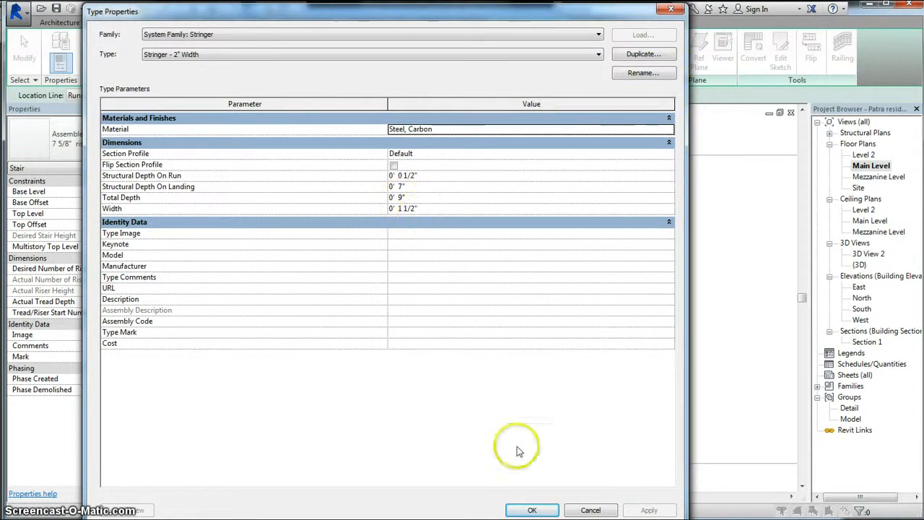
click(533, 510)
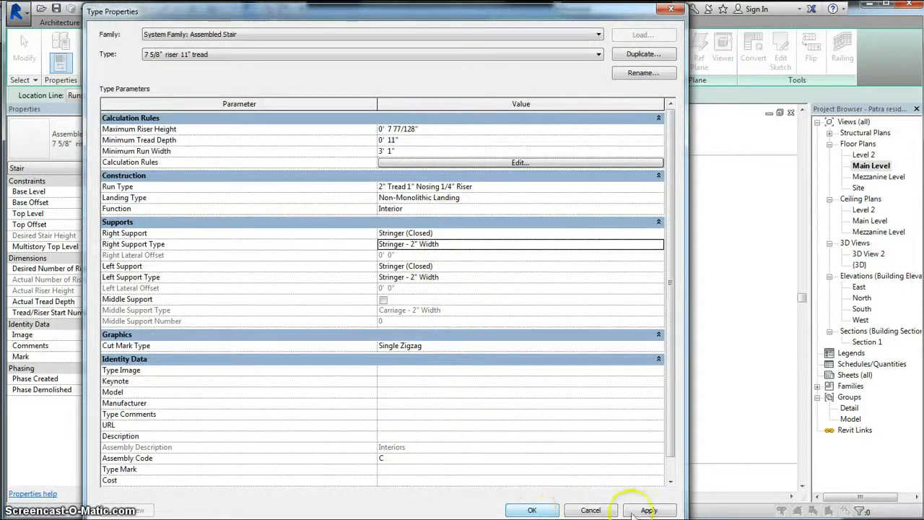
click(532, 510)
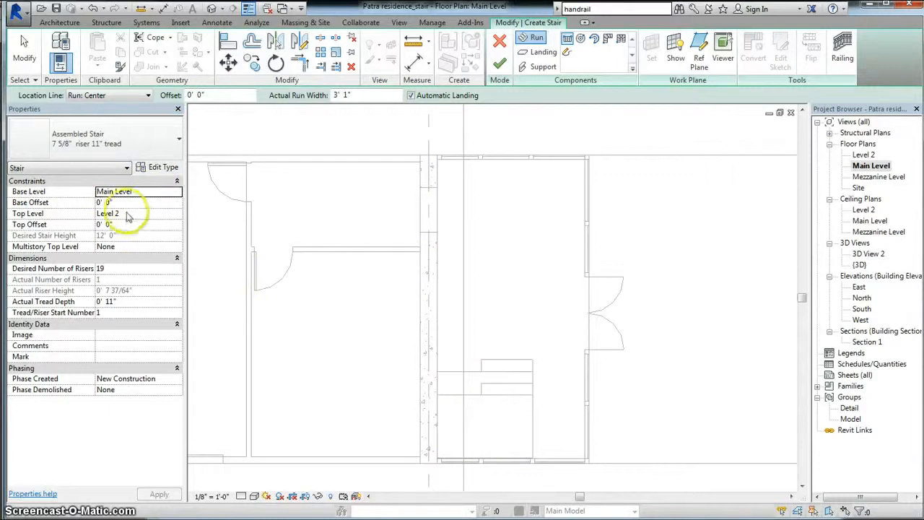
Step: Set the stair's base offset to 2' 6" above the Main Level
click(102, 204)
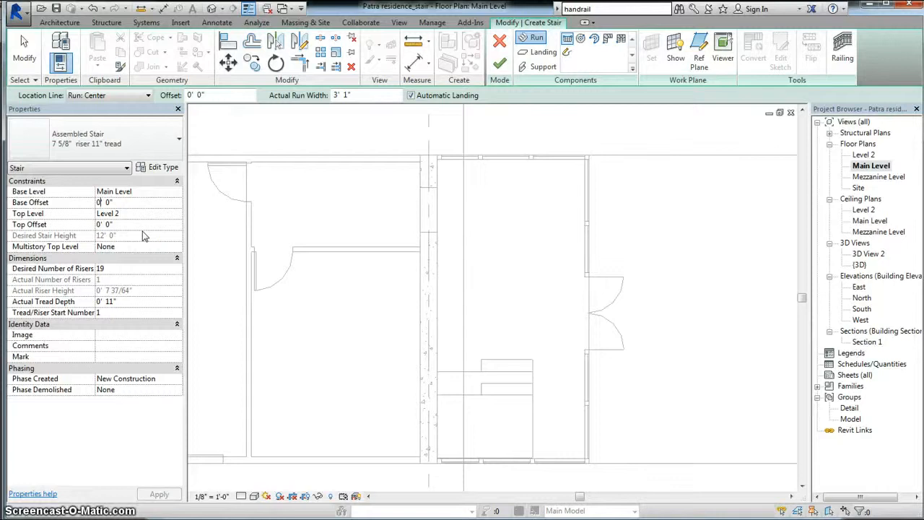
key(BackSpace)
text(2)
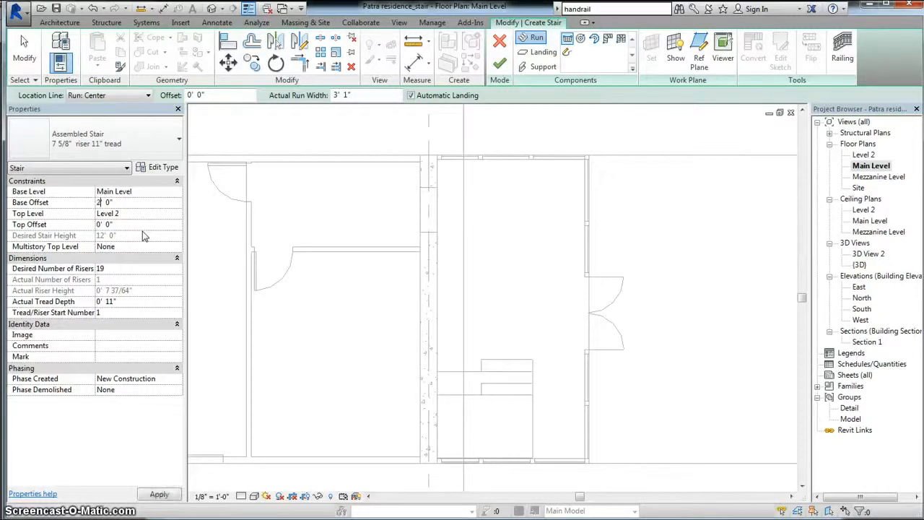
key(Right)
key(Right)
key(Right)
key(BackSpace)
text(6)
click(265, 280)
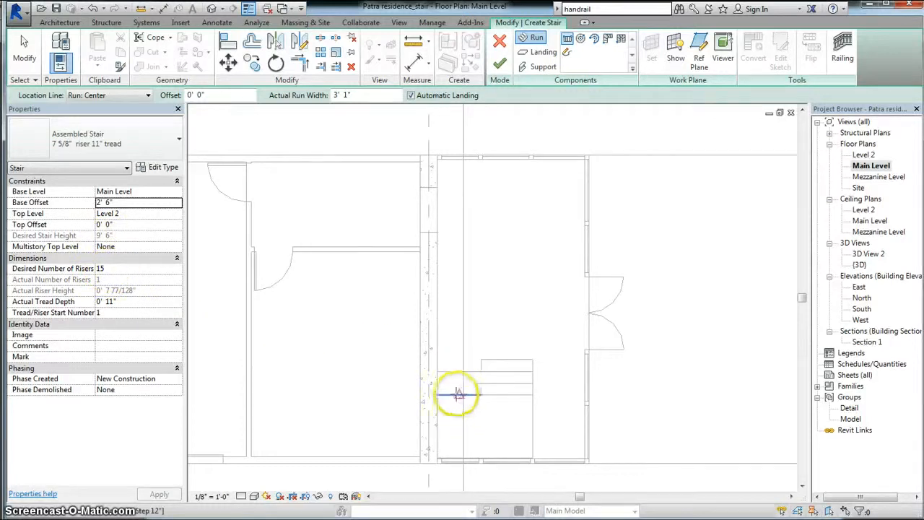
Step: Draw a straight 15-riser stair run about 12' 10" long from the landing's edge alongside the concrete wall
click(459, 394)
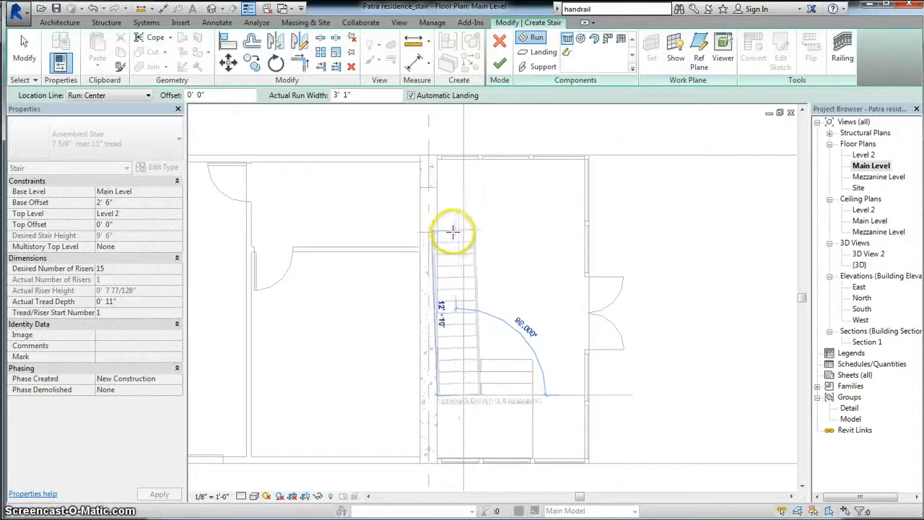
click(458, 230)
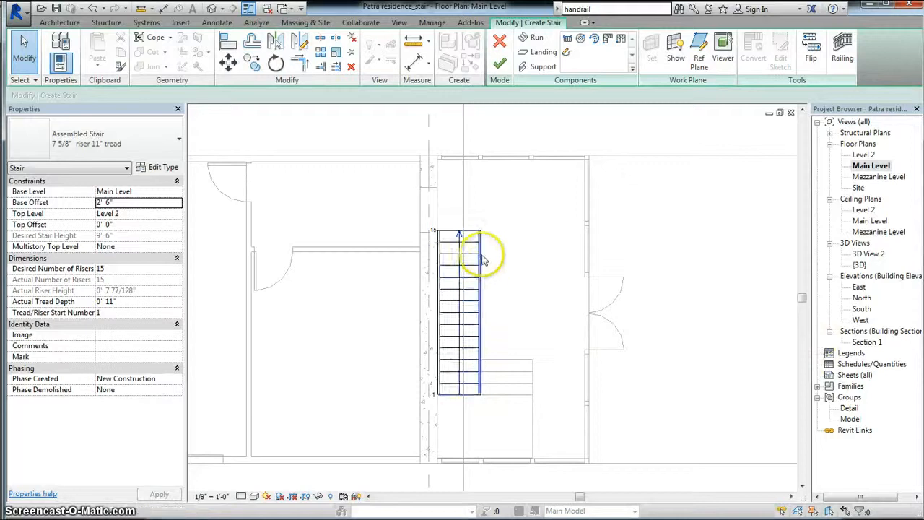
scroll(481, 255, up, 2)
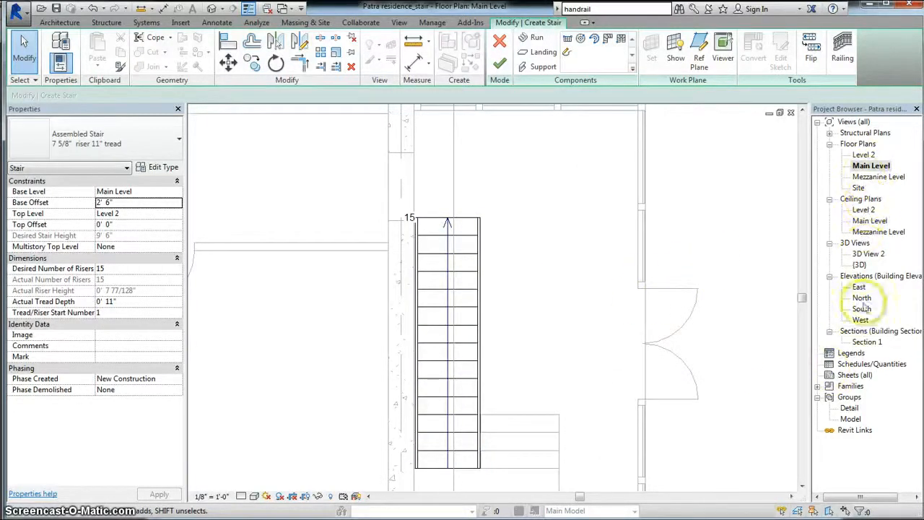
Step: Examine in 3D View 2 and Section 1 how the stair run meets the upper floor and the lower landing
double_click(869, 256)
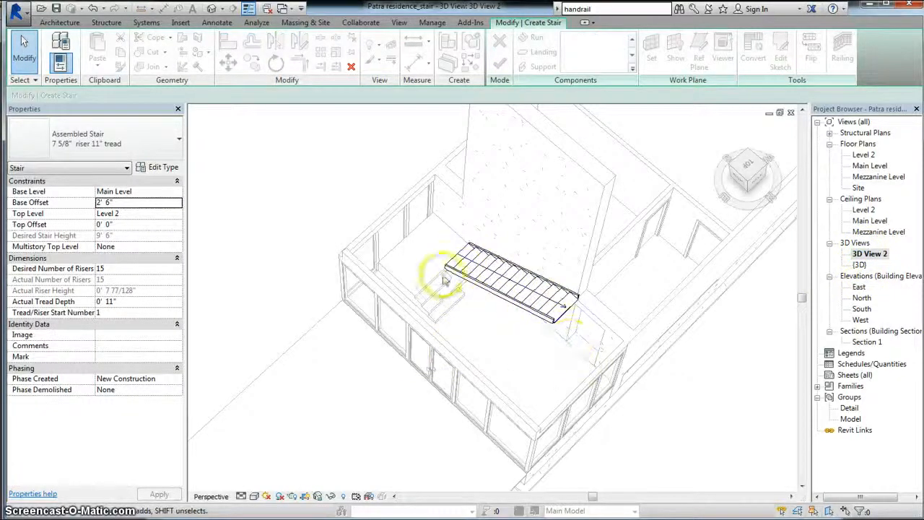
double_click(863, 342)
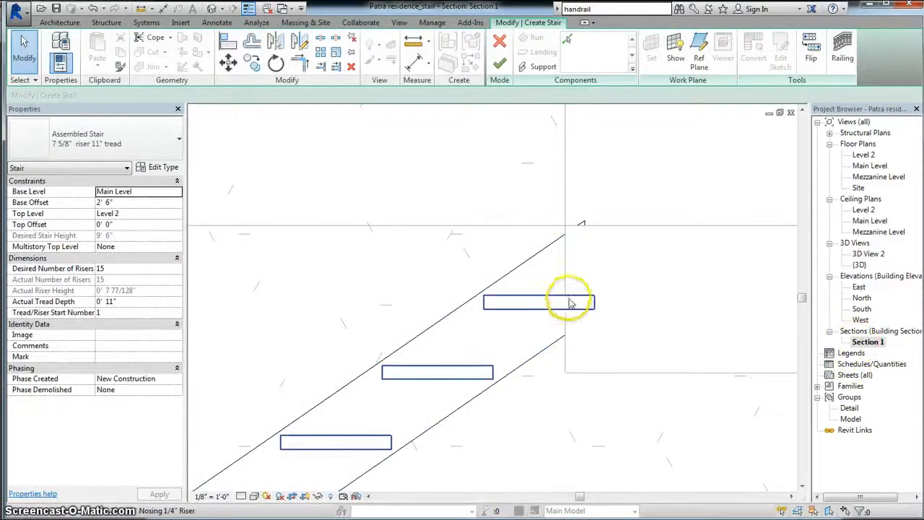
scroll(567, 297, down, 3)
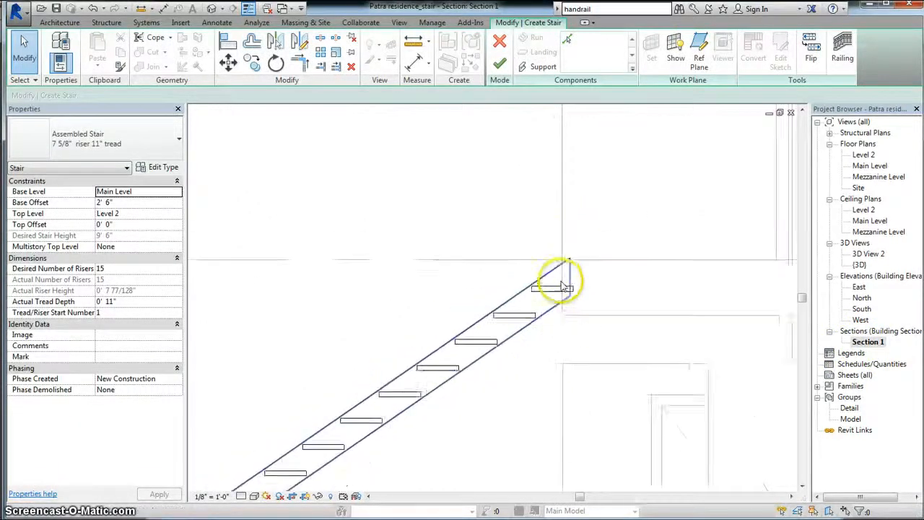
scroll(567, 288, down, 3)
scroll(366, 429, up, 4)
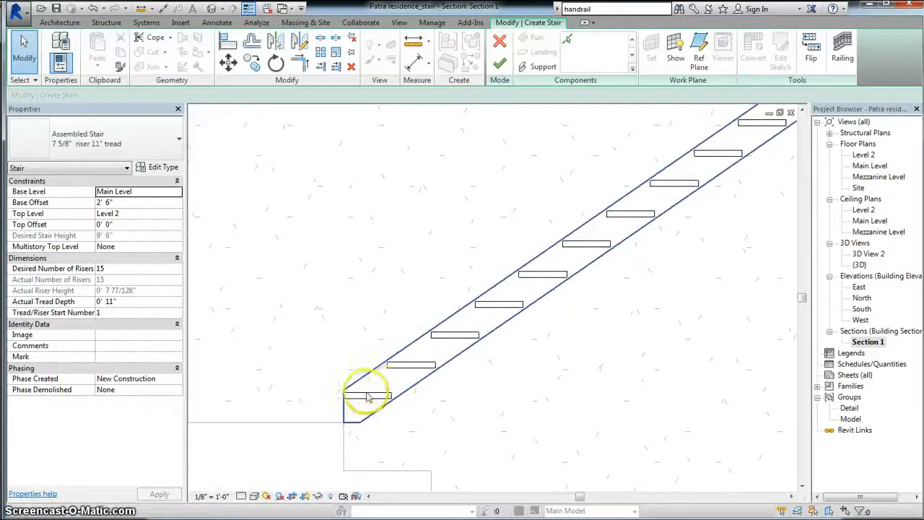
scroll(324, 400, down, 5)
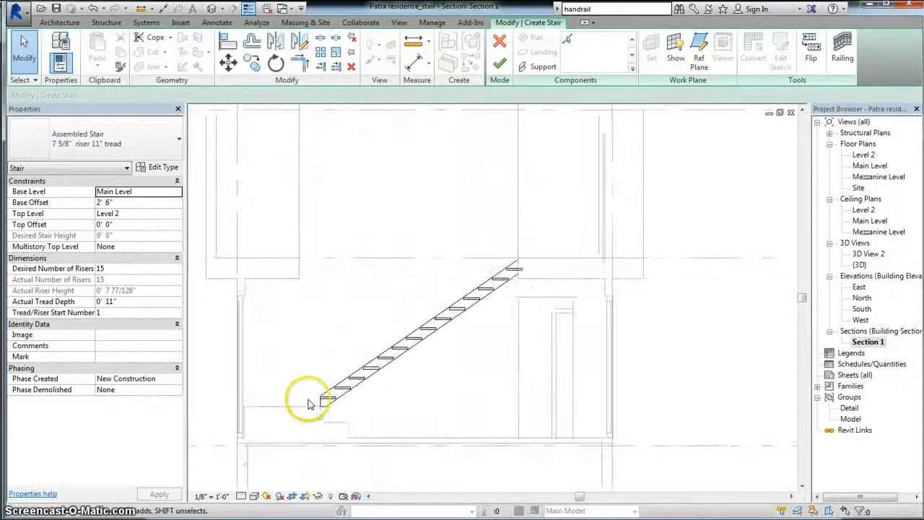
Step: Shift the selected stair run in Section 1 so its upper end lines up with the edge of the Level 2 floor
scroll(518, 262, up, 4)
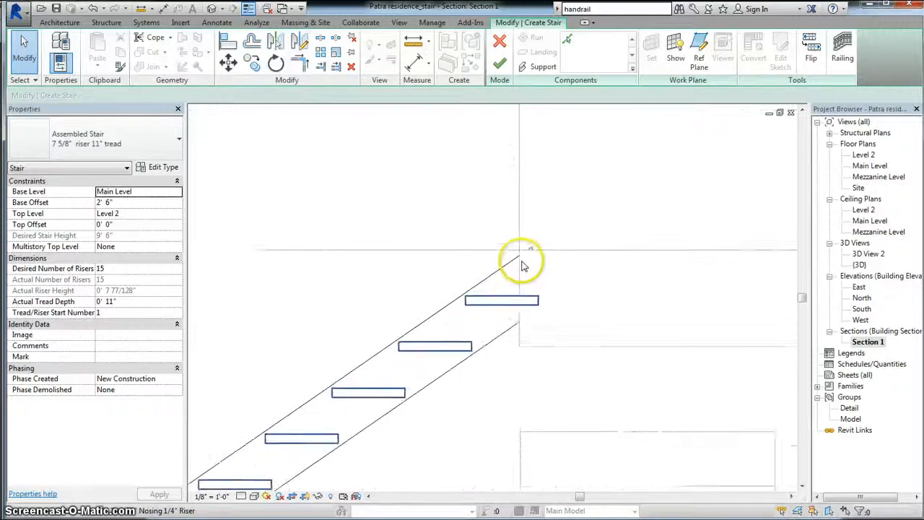
scroll(524, 266, up, 1)
click(507, 270)
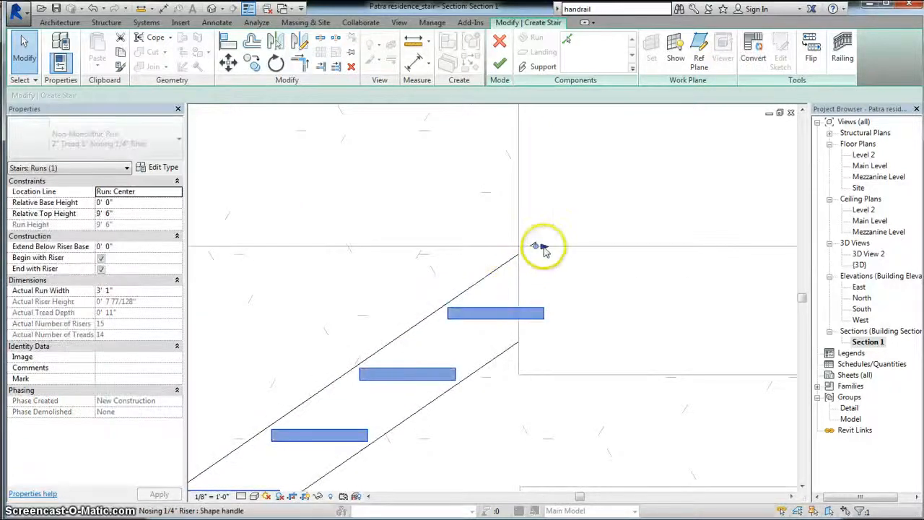
drag(543, 249, 519, 247)
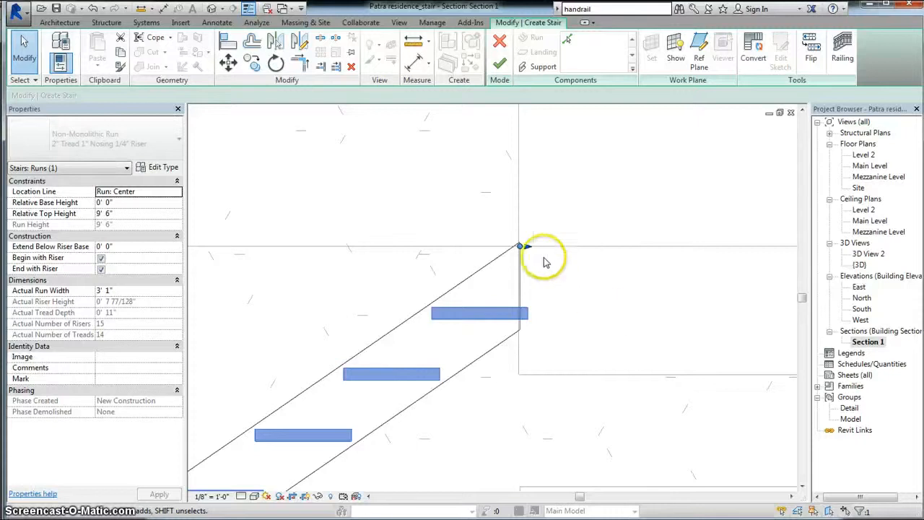
scroll(531, 253, up, 3)
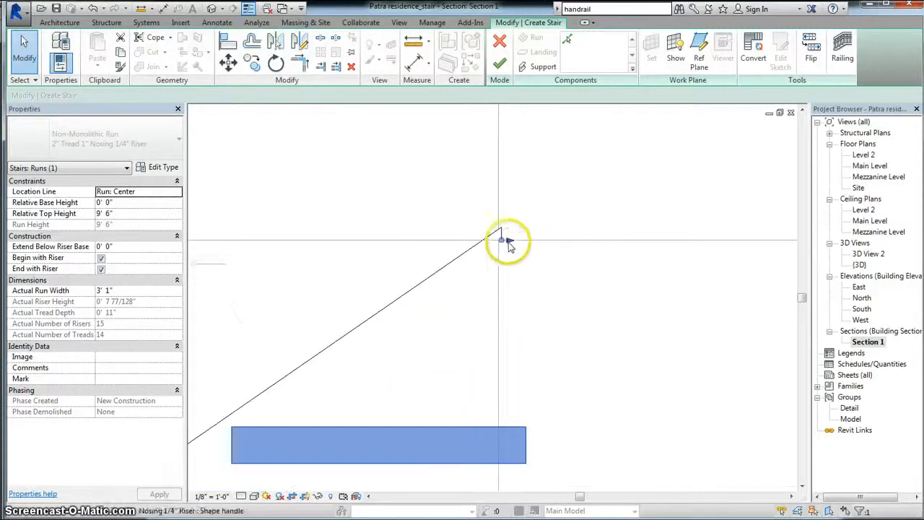
drag(509, 246, 474, 238)
click(536, 270)
scroll(551, 270, down, 4)
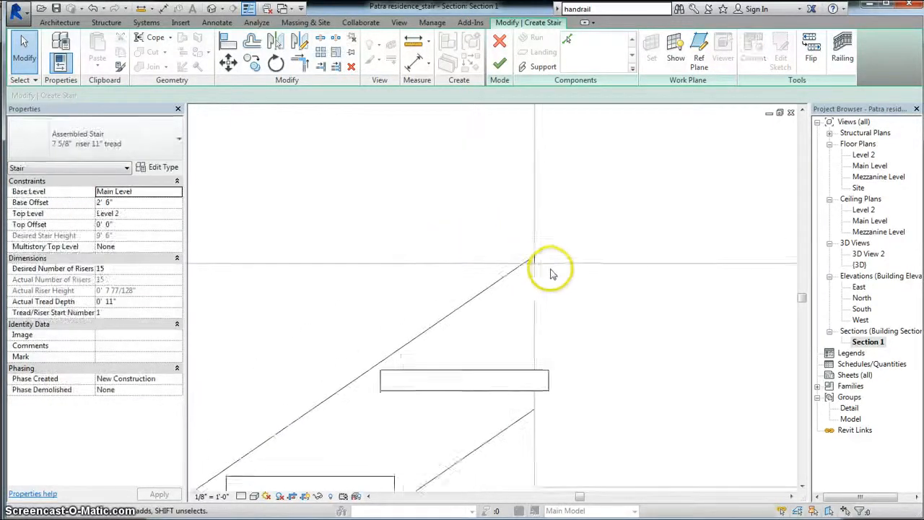
scroll(549, 271, down, 2)
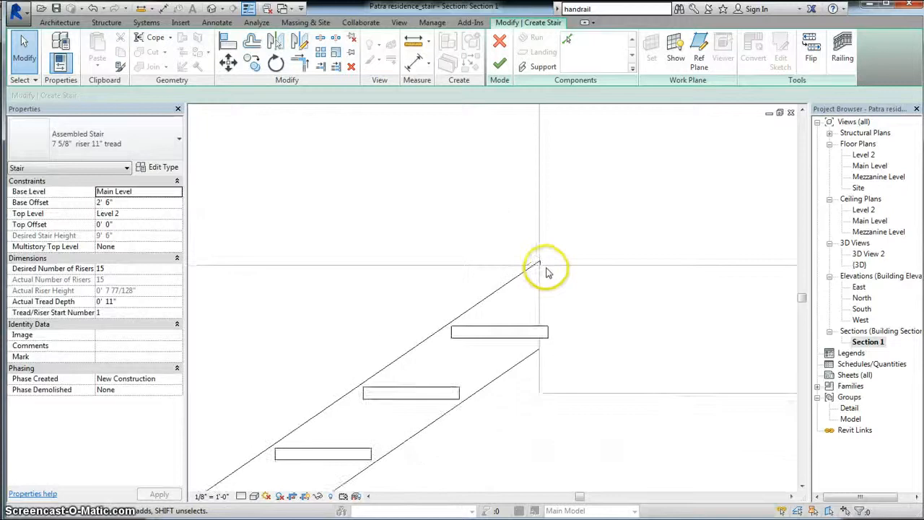
Step: In 3D View 2, set the lower end cut of the stringer on the open side to Horizontal Cut
double_click(870, 255)
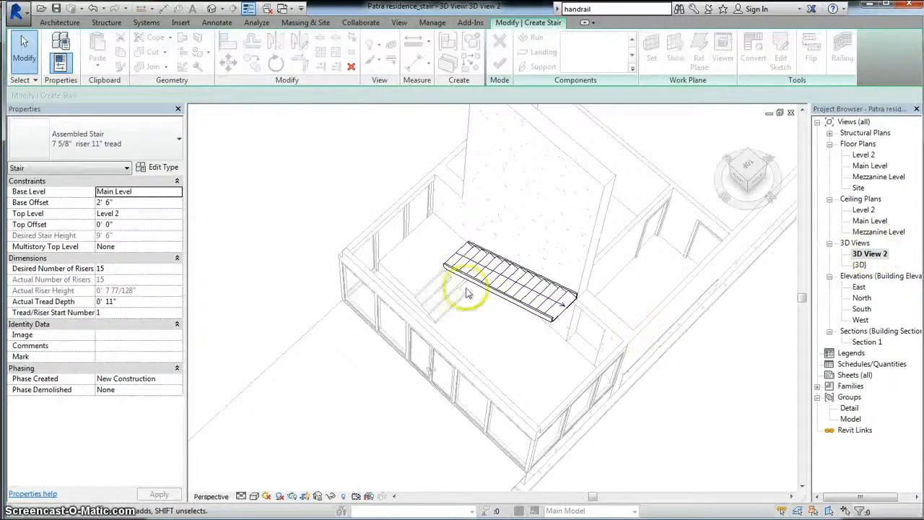
scroll(455, 264, up, 5)
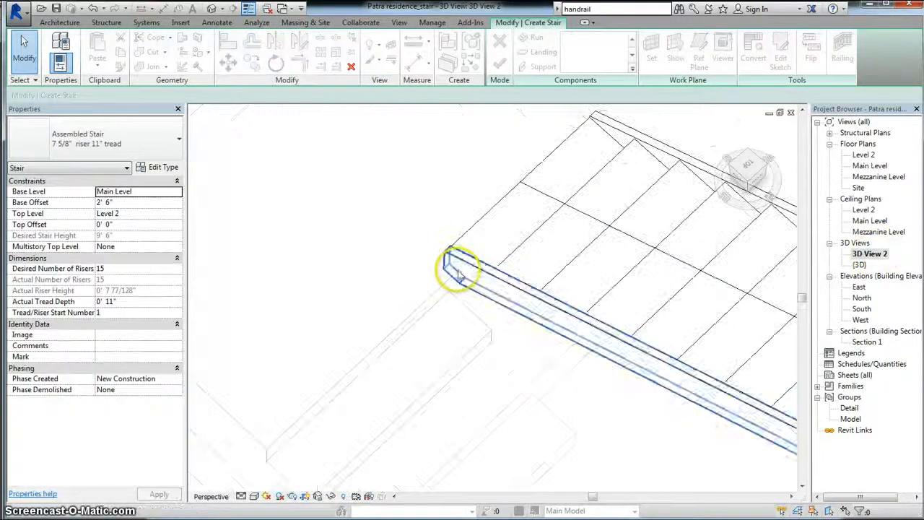
click(457, 273)
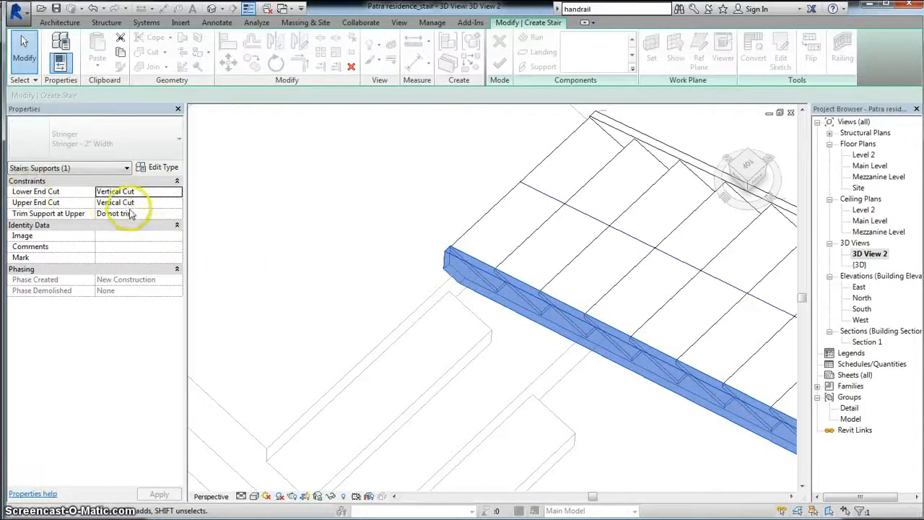
click(177, 194)
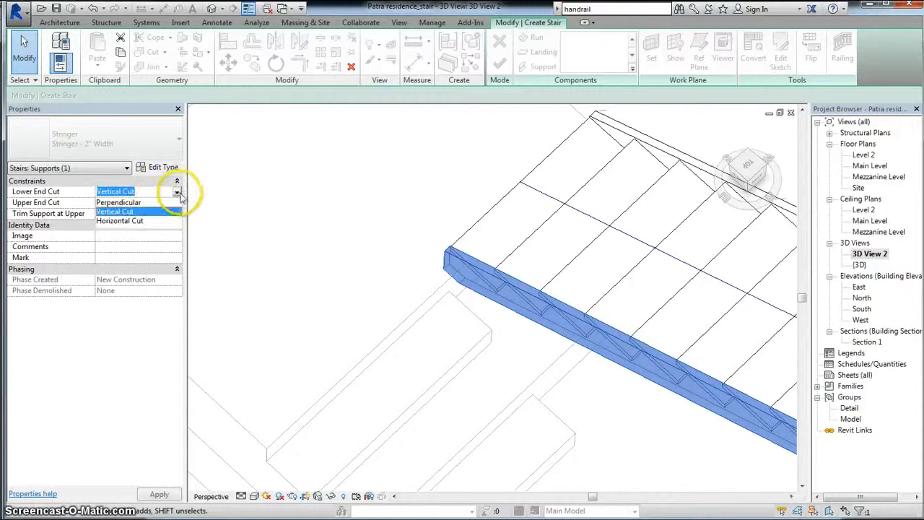
click(115, 221)
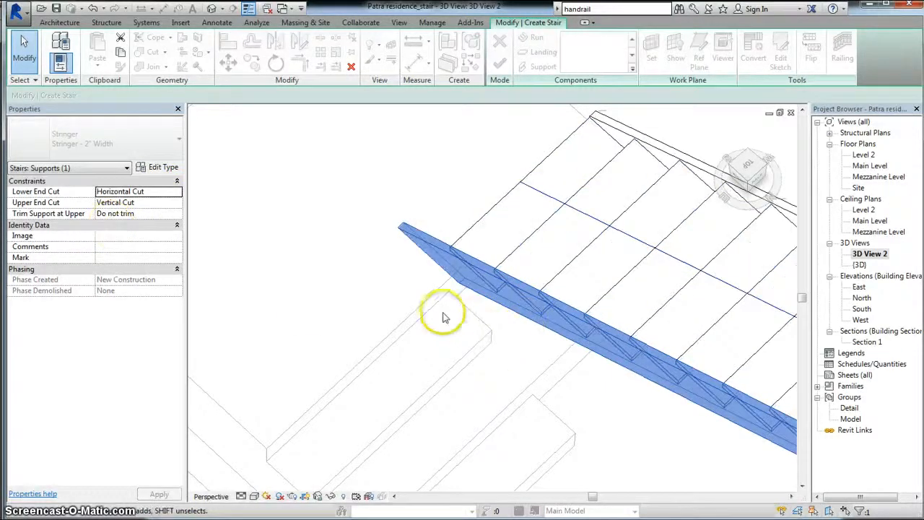
Step: Set the upper end cut of the wall-side stringer to Horizontal Cut
click(616, 126)
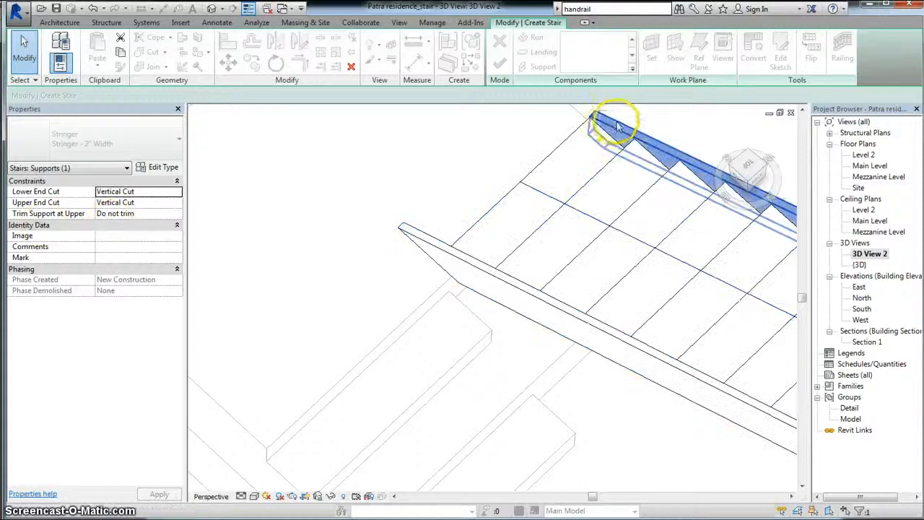
click(154, 203)
click(177, 203)
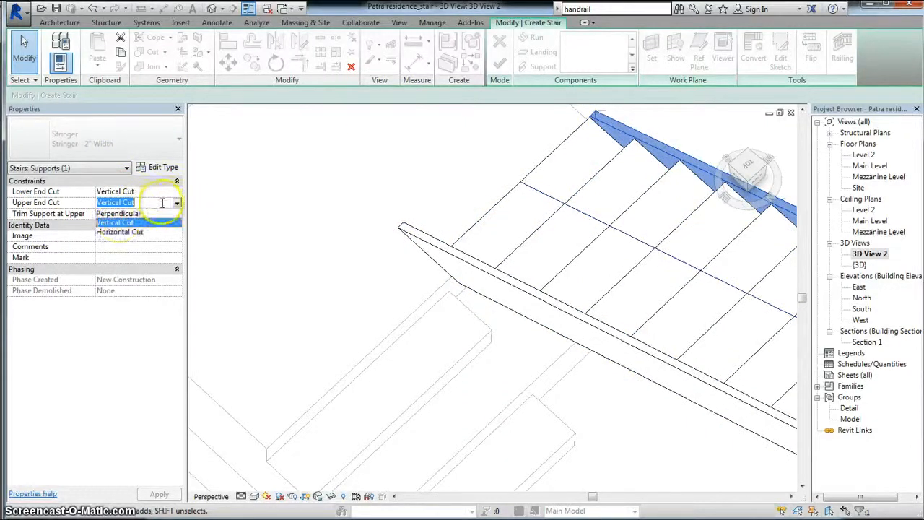
click(117, 232)
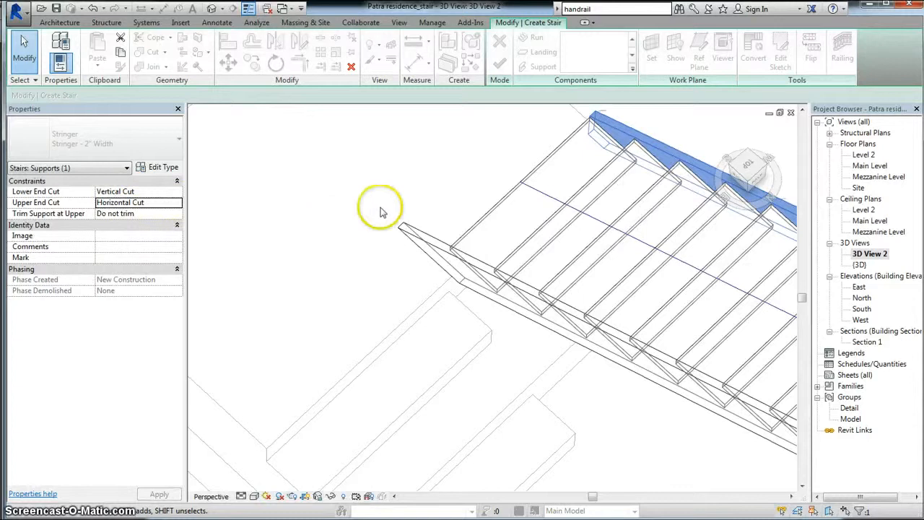
click(316, 213)
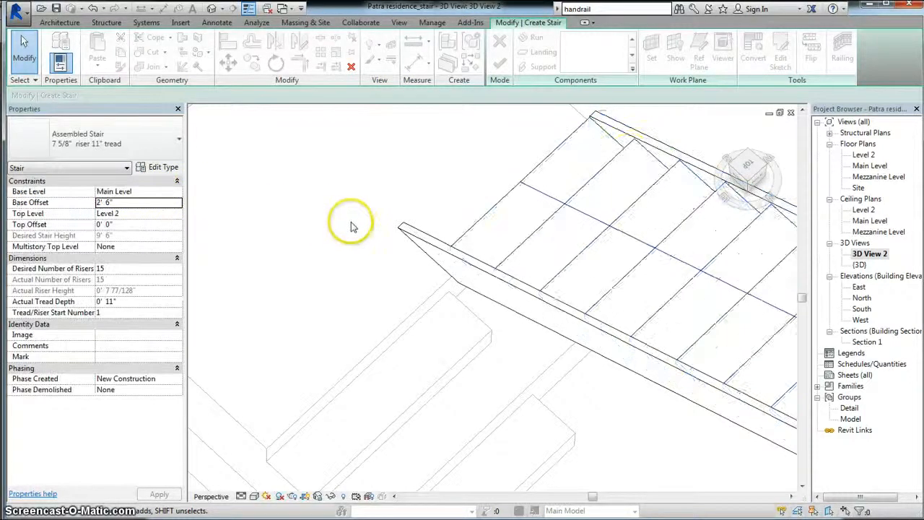
Step: Set the wall-side stringer's upper end cut back to Vertical Cut and its lower end cut to Horizontal Cut
click(617, 128)
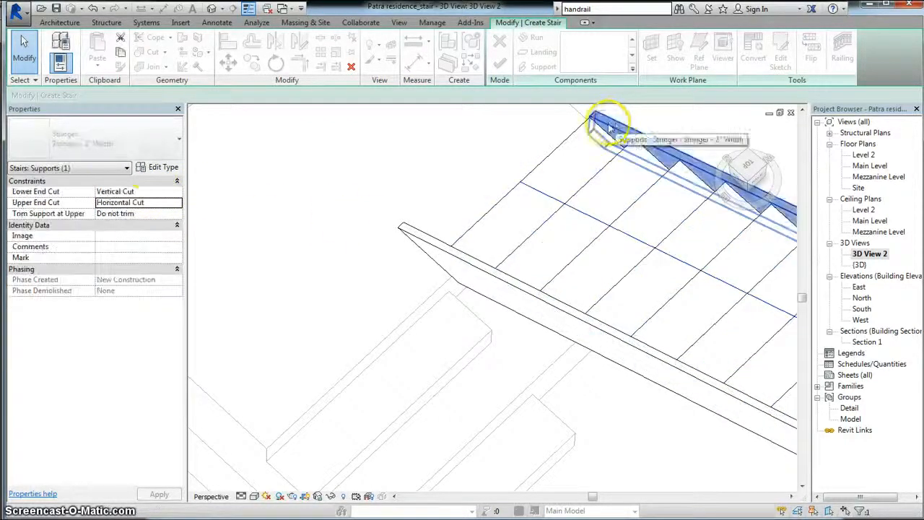
click(176, 205)
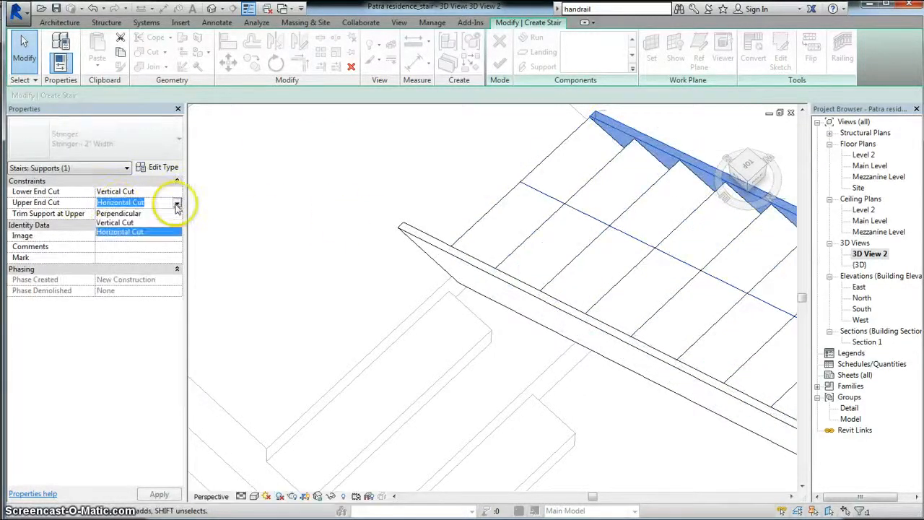
click(114, 223)
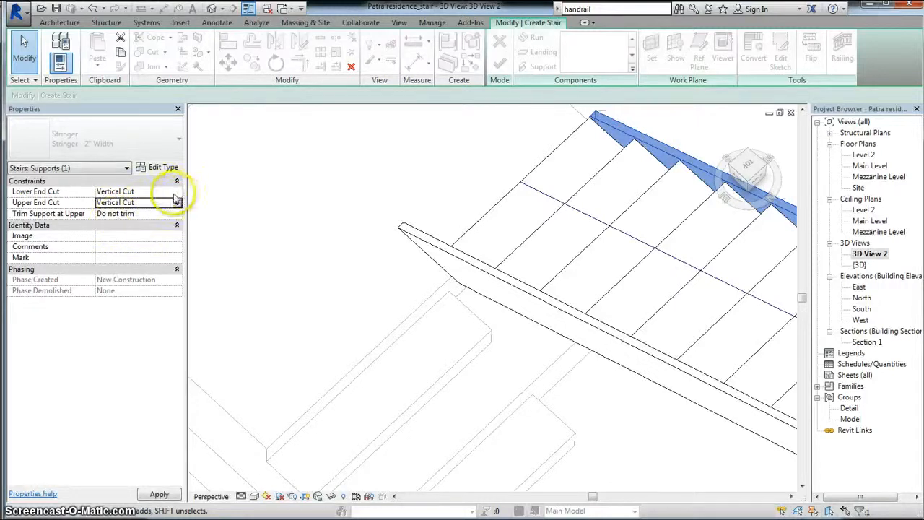
click(175, 193)
click(176, 194)
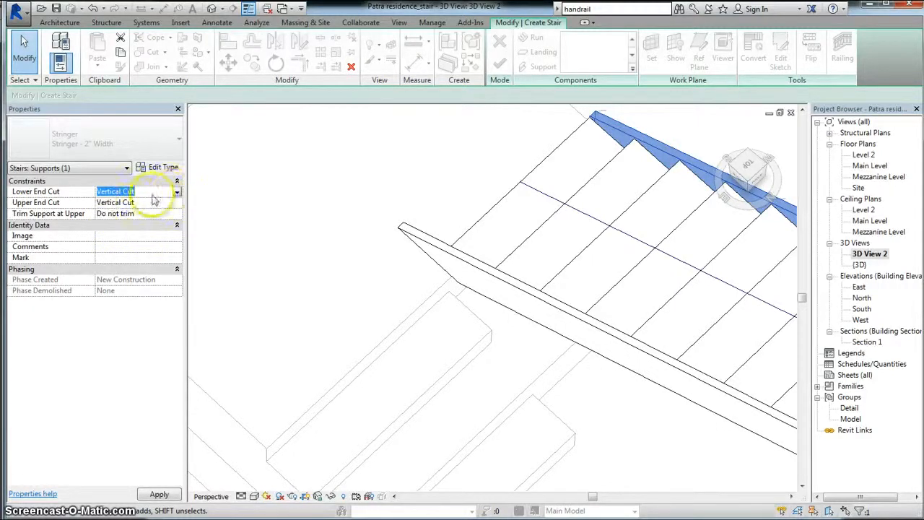
click(177, 194)
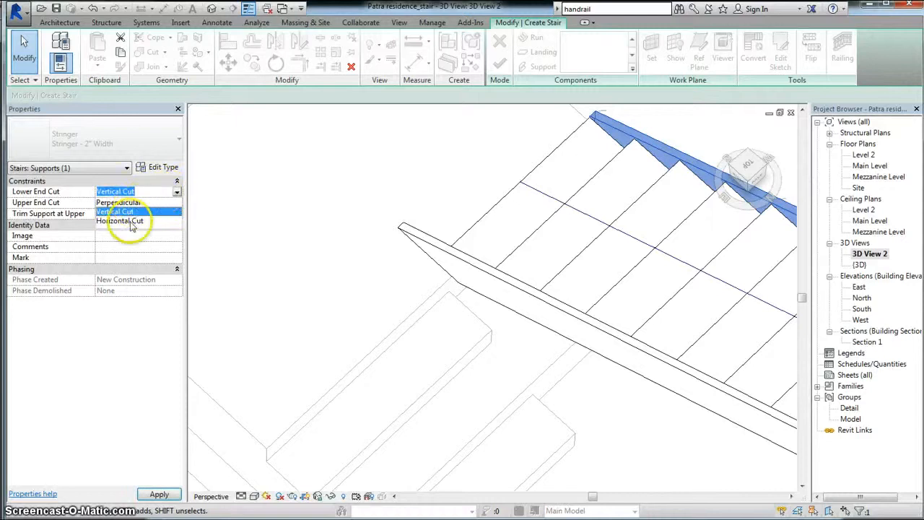
click(132, 223)
click(262, 282)
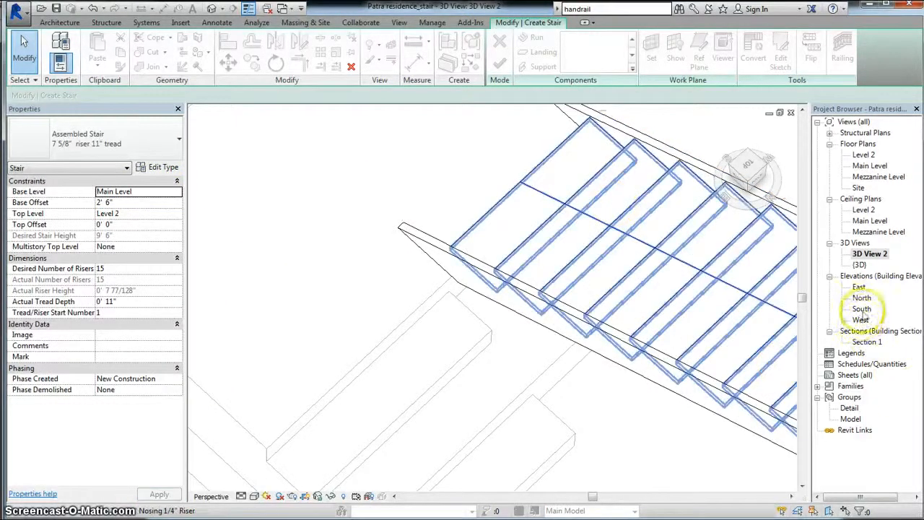
Step: Examine in 3D View 2 and Section 1 how the recut stringers meet the landing and the upper floor
click(859, 254)
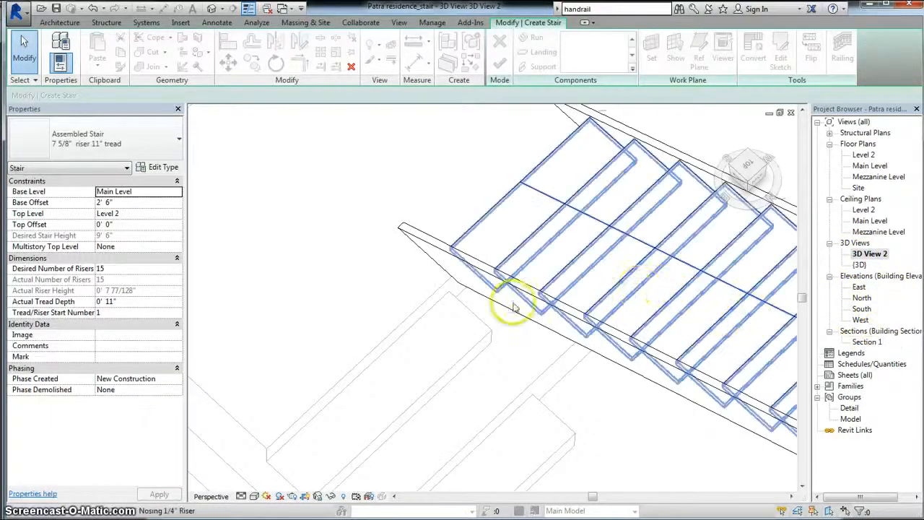
scroll(512, 299, down, 3)
scroll(462, 267, down, 4)
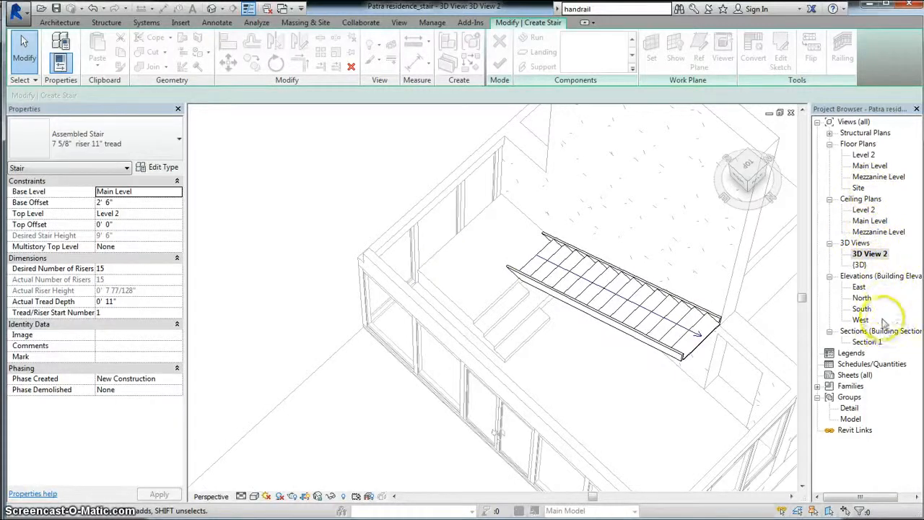
double_click(869, 343)
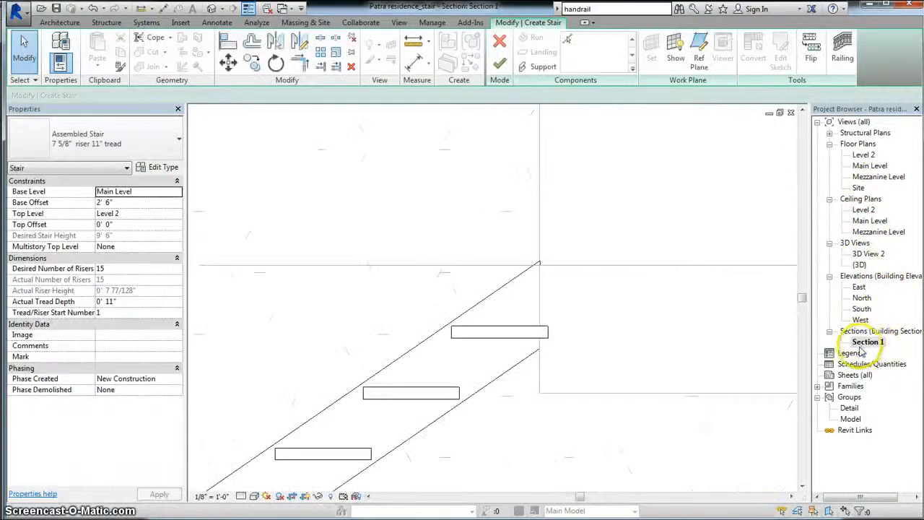
scroll(654, 377, down, 3)
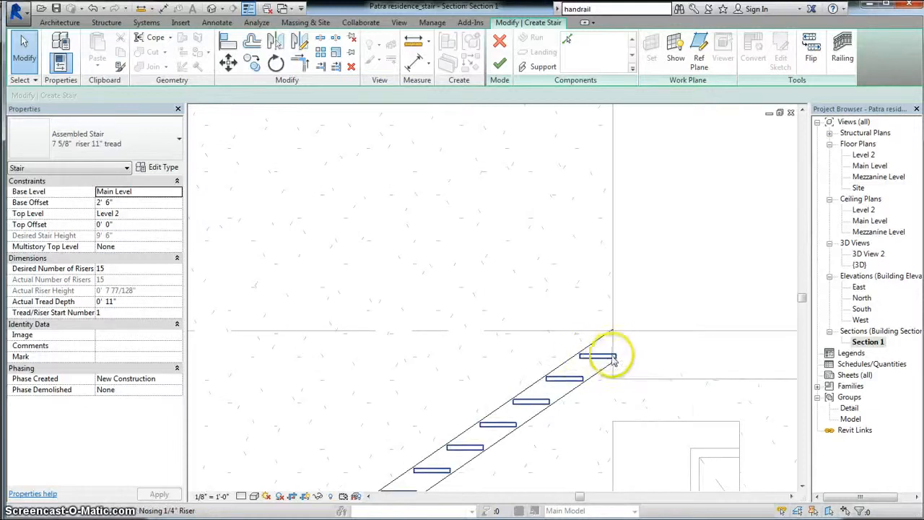
scroll(614, 361, down, 5)
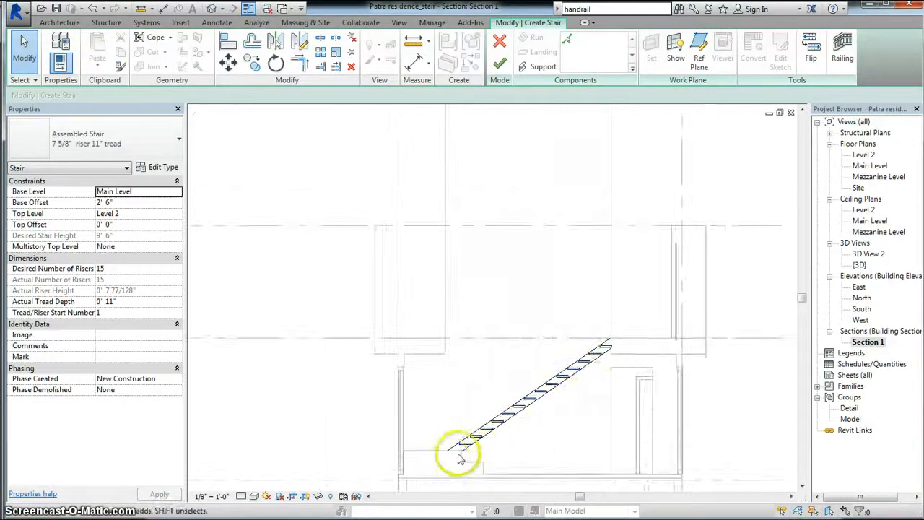
scroll(462, 450, up, 5)
scroll(465, 455, up, 2)
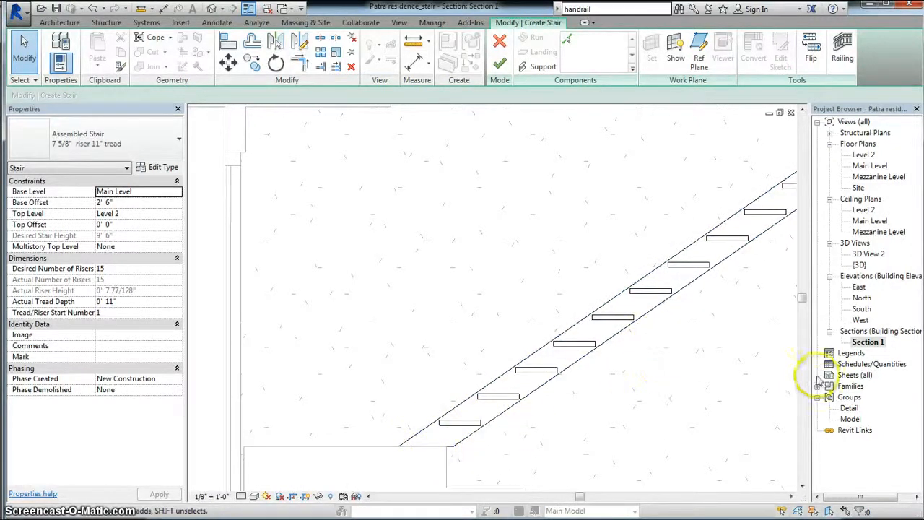
Step: Examine the stair's upper end in the {3D} view and the Level 2 plan, selecting the open-side stringer to check its end
double_click(864, 254)
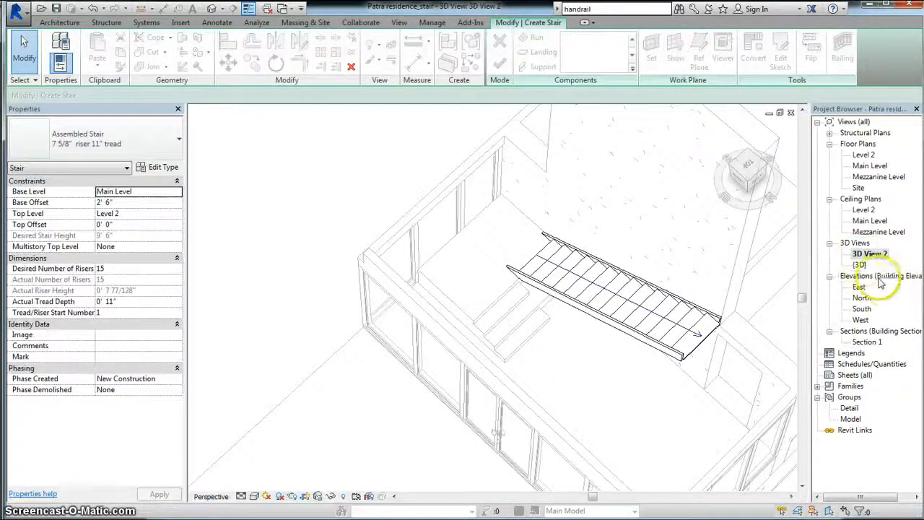
double_click(859, 265)
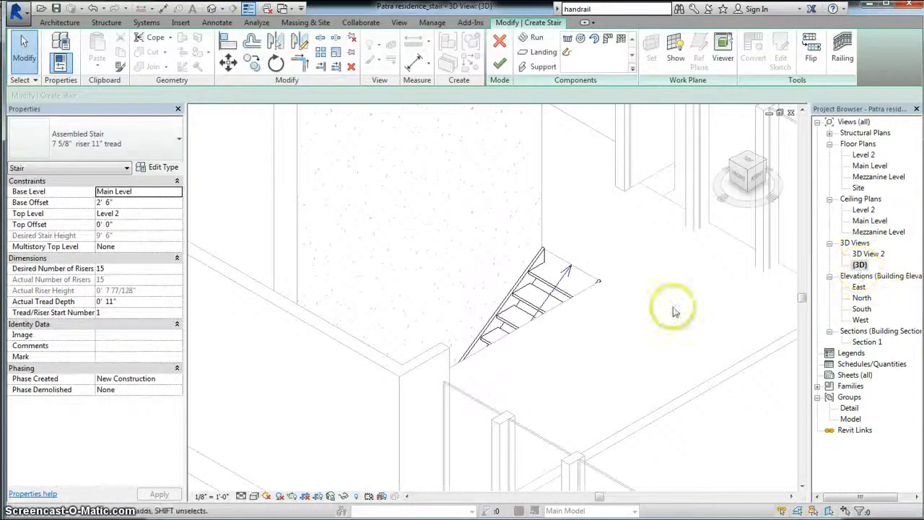
scroll(538, 240, up, 4)
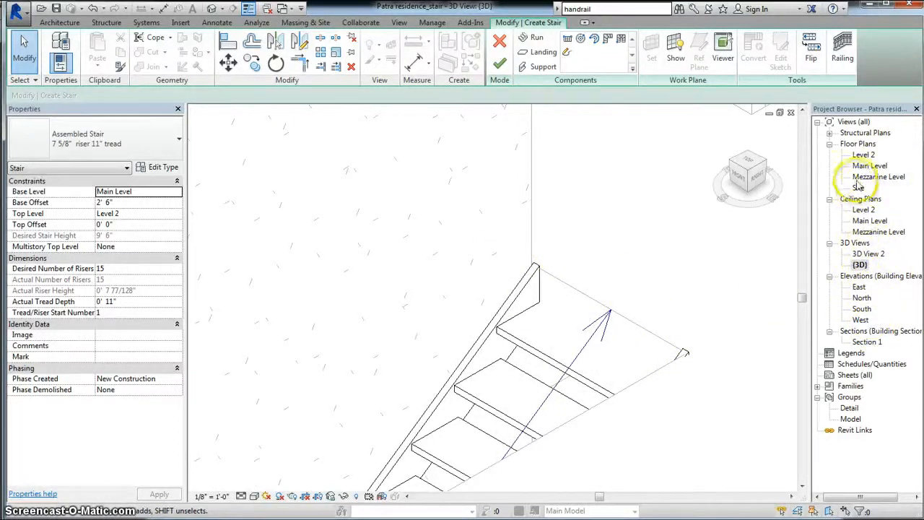
double_click(863, 156)
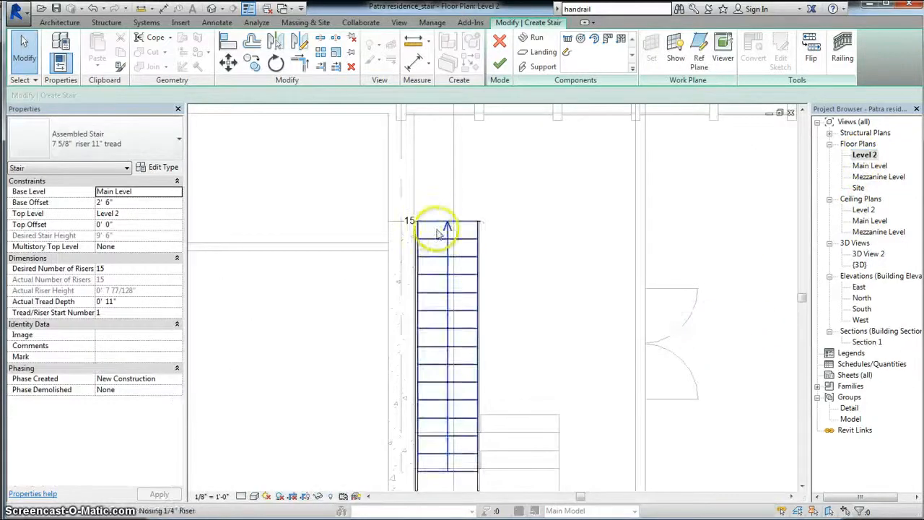
scroll(440, 225, up, 6)
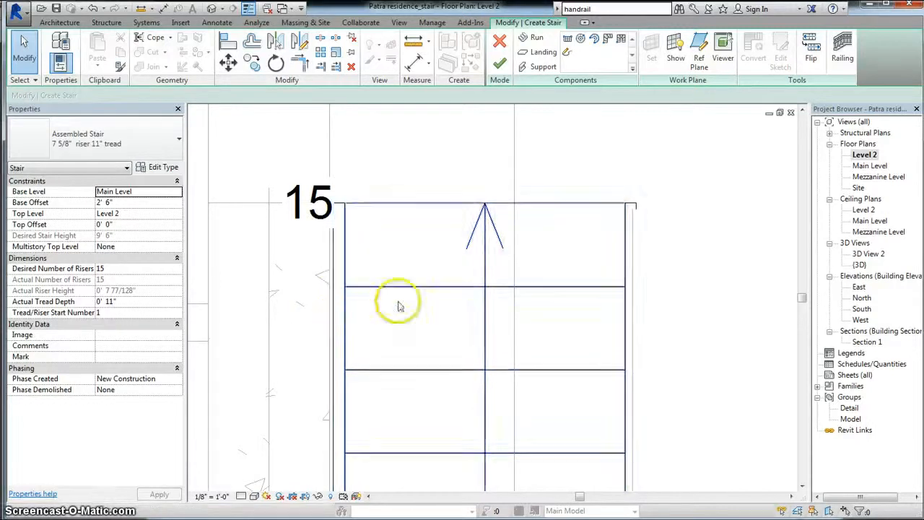
scroll(629, 215, up, 1)
scroll(630, 214, up, 2)
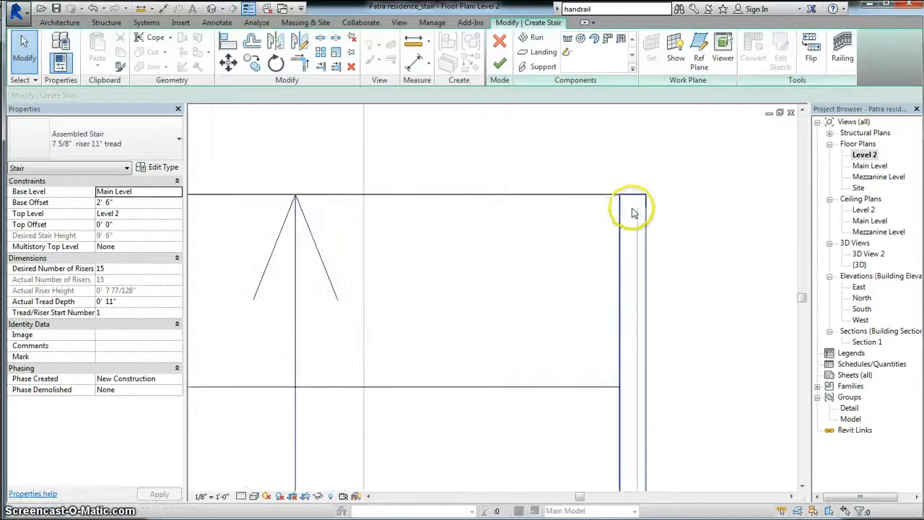
click(636, 200)
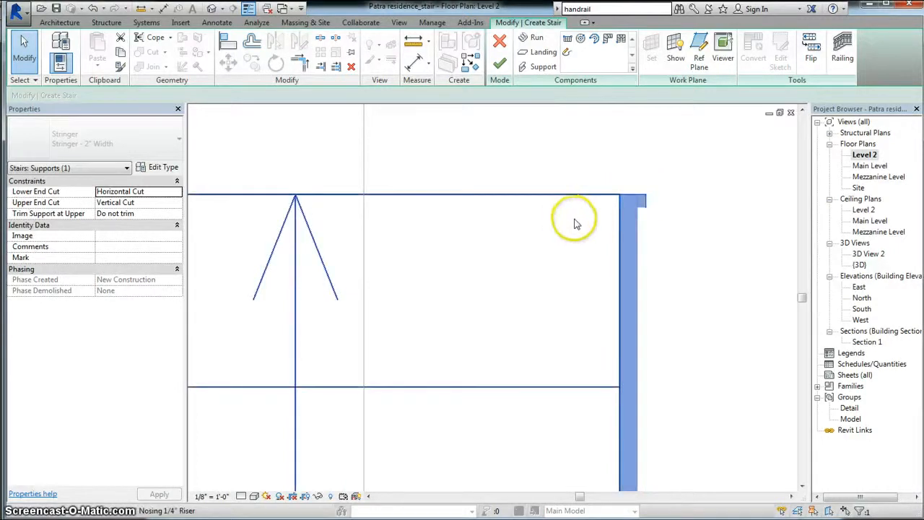
scroll(548, 217, down, 1)
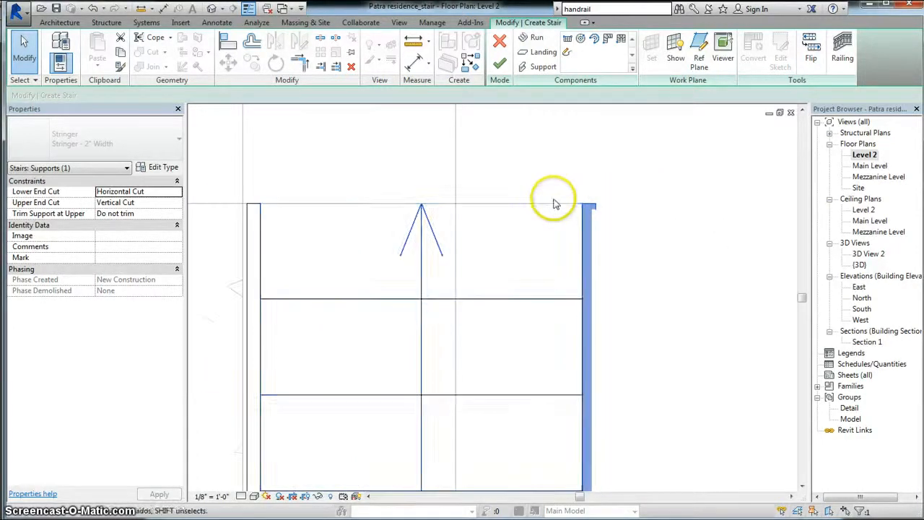
Step: Reposition the stair run sideways in the Level 2 plan by setting its wall-side offset dimension to 0' 9 1/2"
click(549, 211)
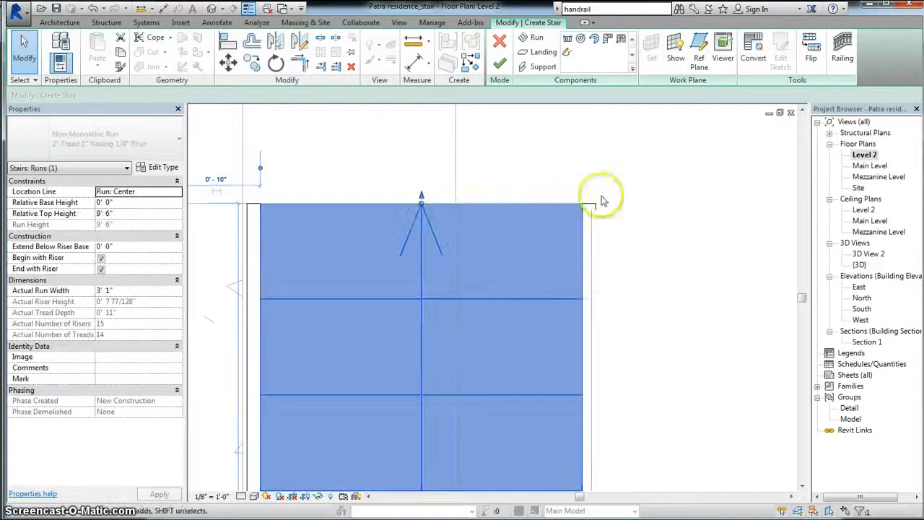
click(217, 181)
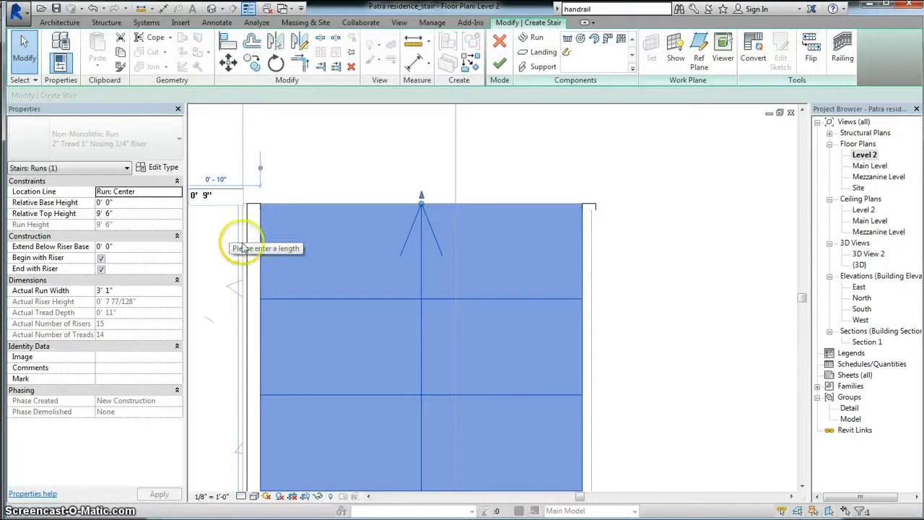
key(Return)
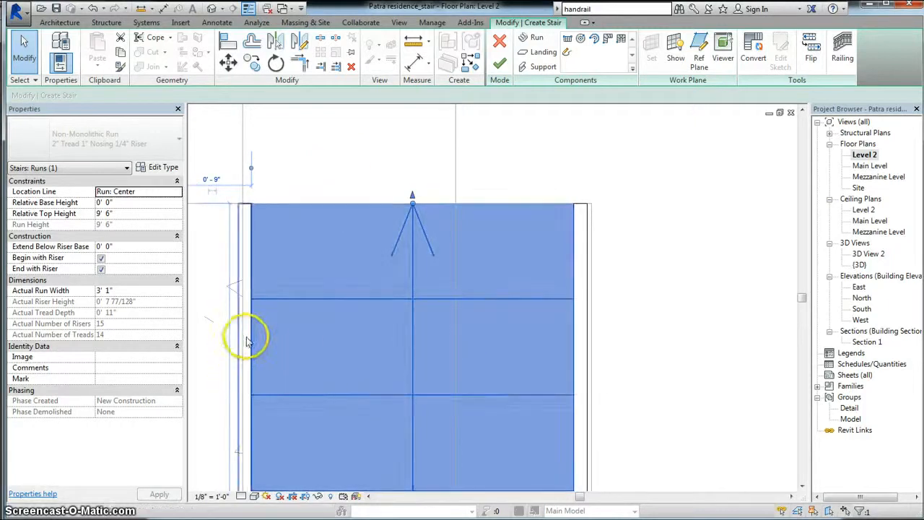
click(218, 182)
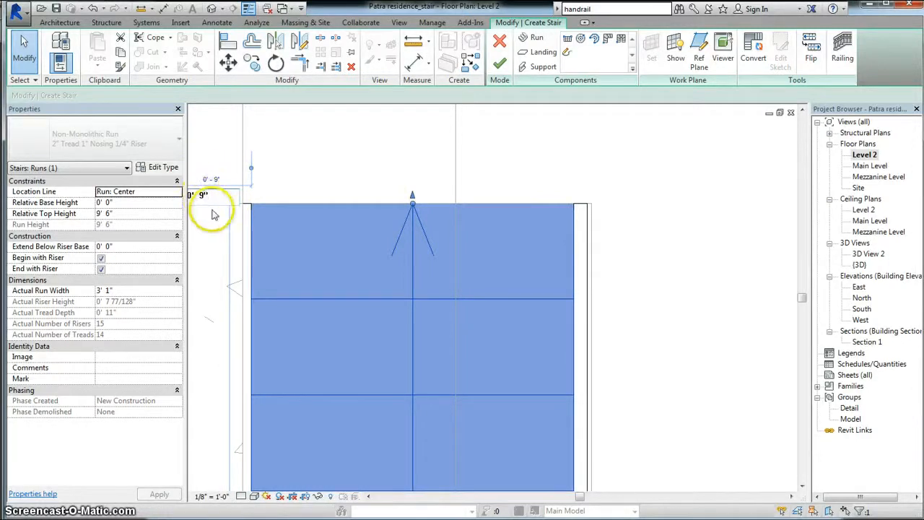
text(0' 9.5")
key(Return)
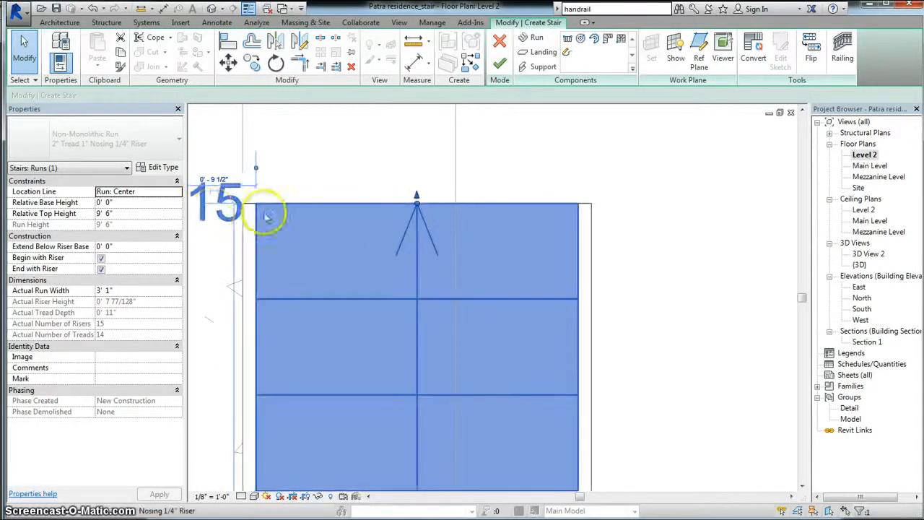
Step: Check the shifted run in the {3D} view and finish the stair edit
scroll(434, 217, down, 5)
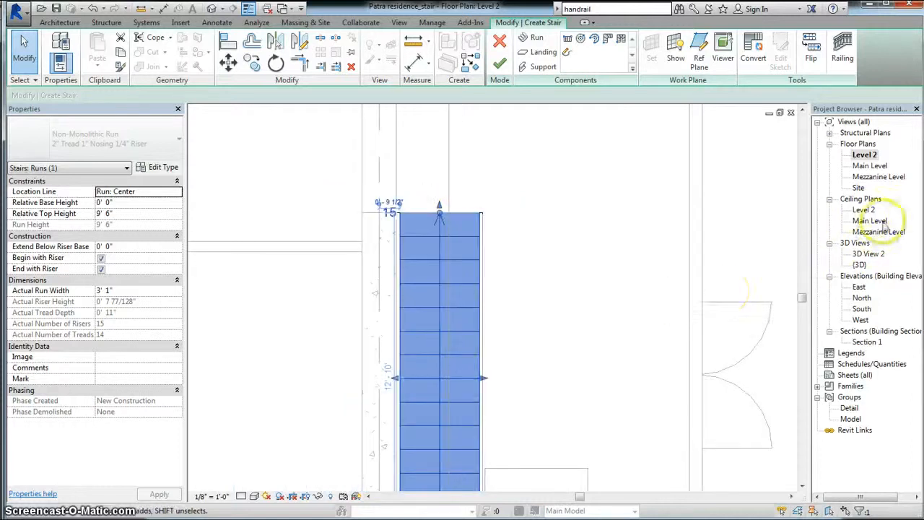
double_click(859, 266)
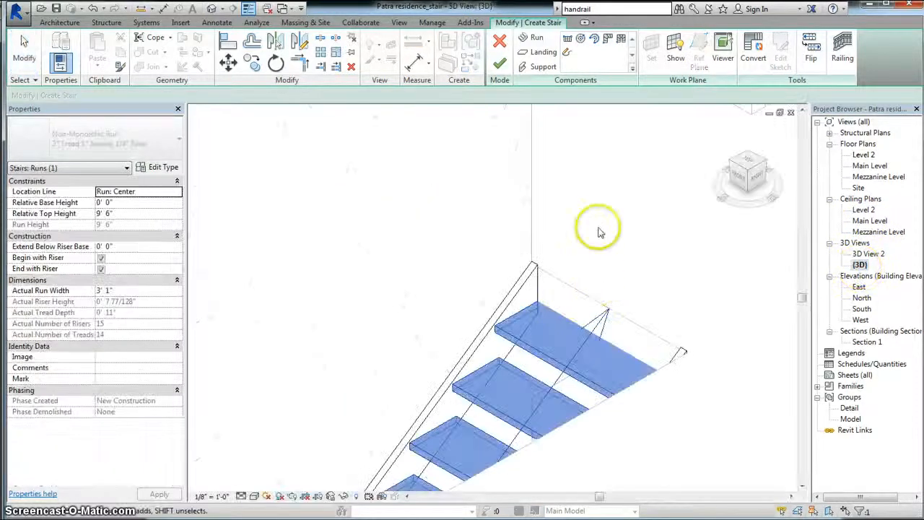
scroll(598, 221, down, 5)
scroll(599, 232, down, 2)
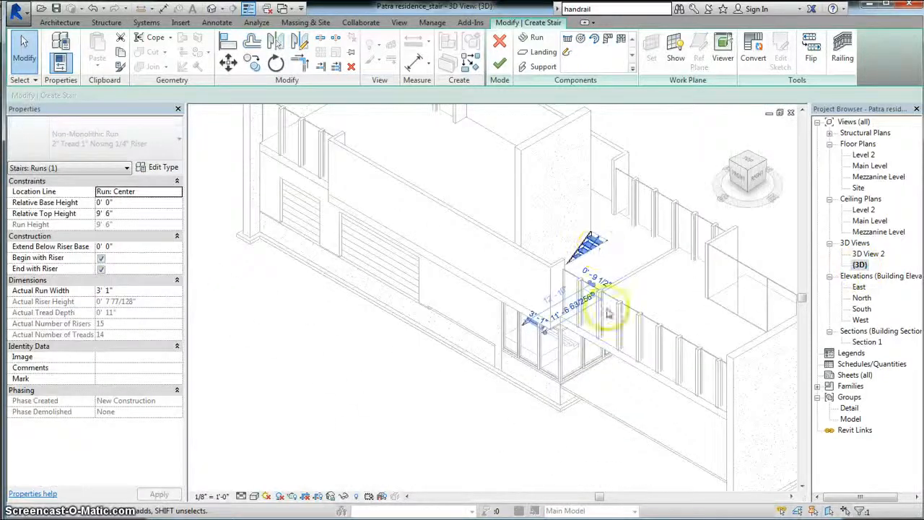
scroll(587, 306, up, 1)
scroll(591, 309, up, 2)
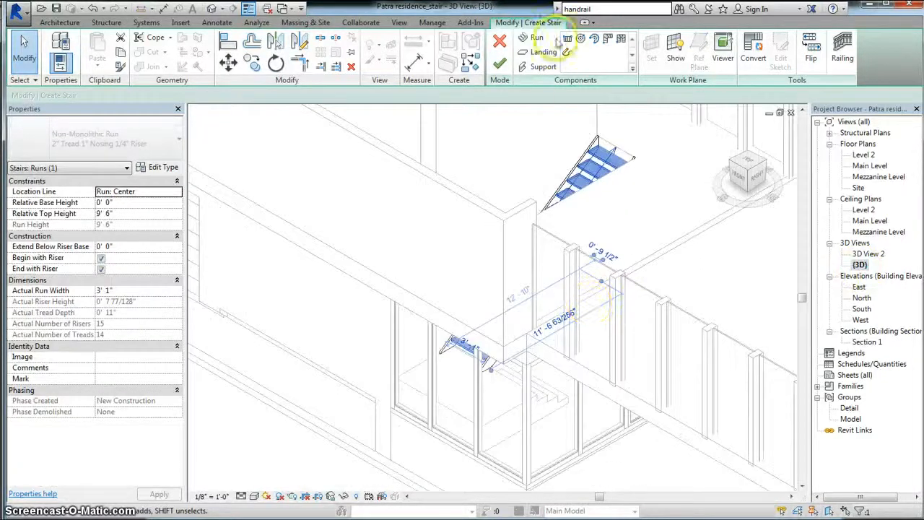
click(498, 67)
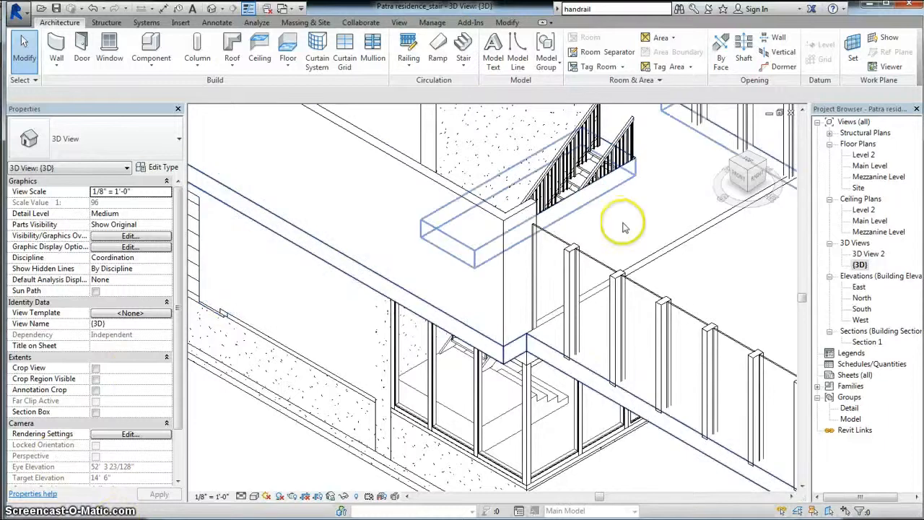
Step: Examine the finished stair in the Main Level plan and its two railings in 3D View 2
double_click(867, 167)
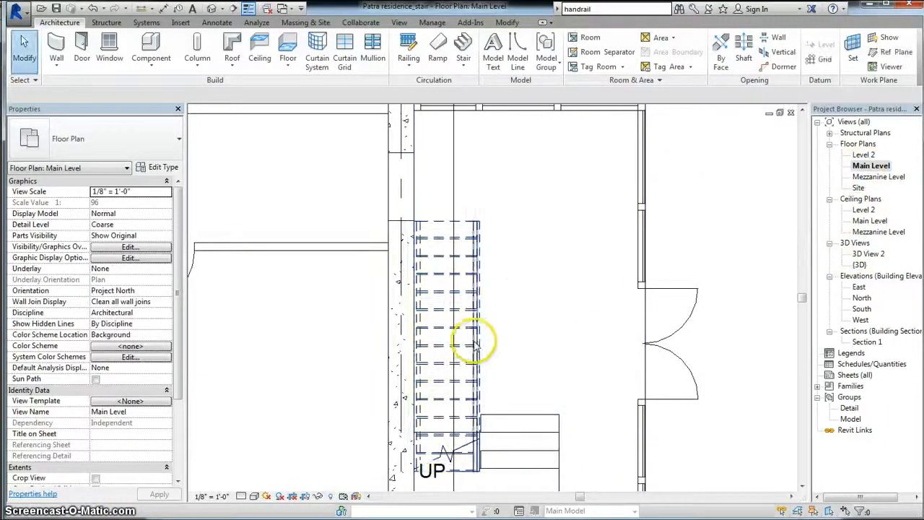
scroll(481, 309, down, 2)
scroll(479, 309, up, 3)
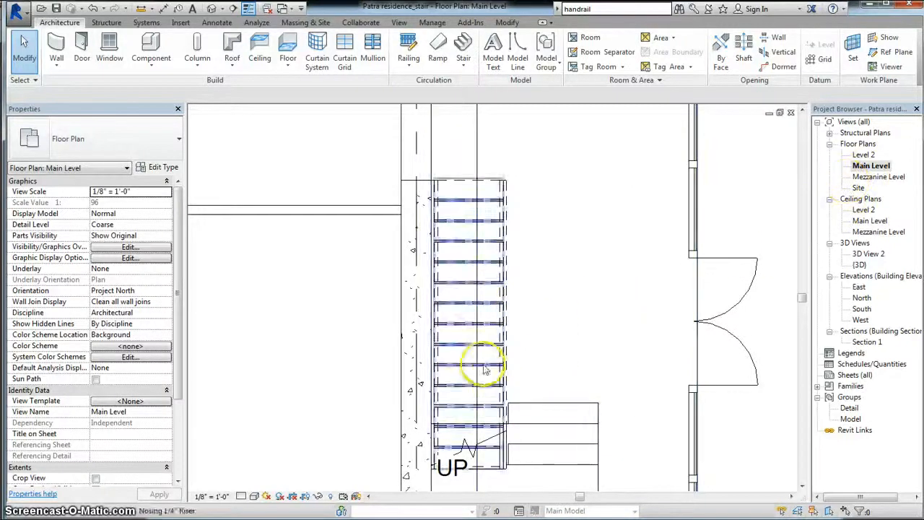
scroll(514, 314, up, 2)
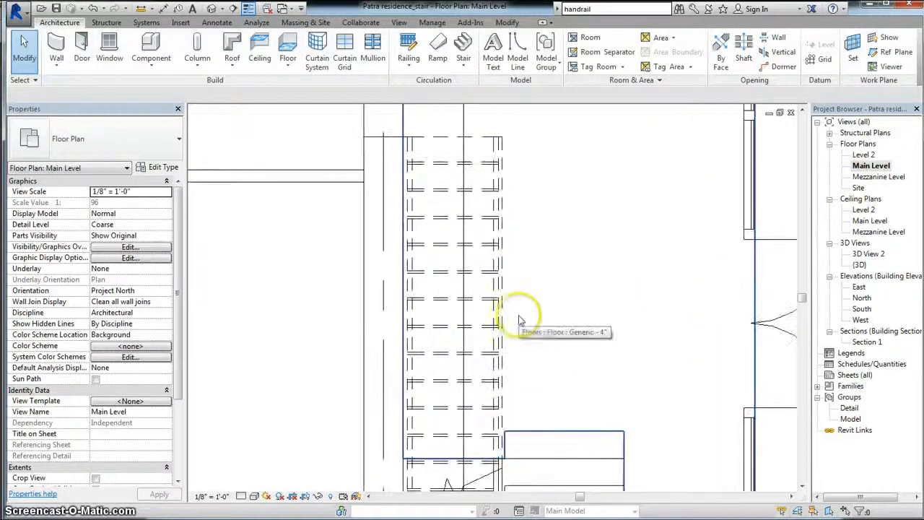
scroll(535, 231, down, 2)
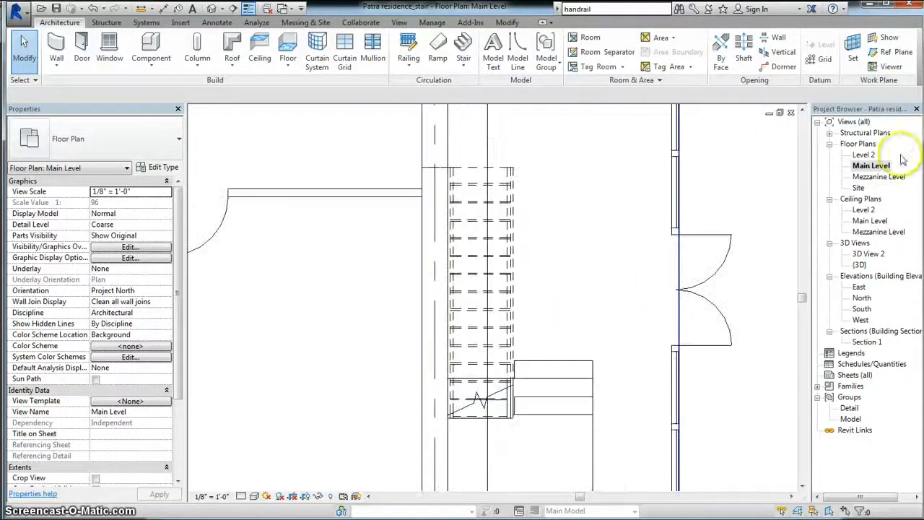
double_click(869, 254)
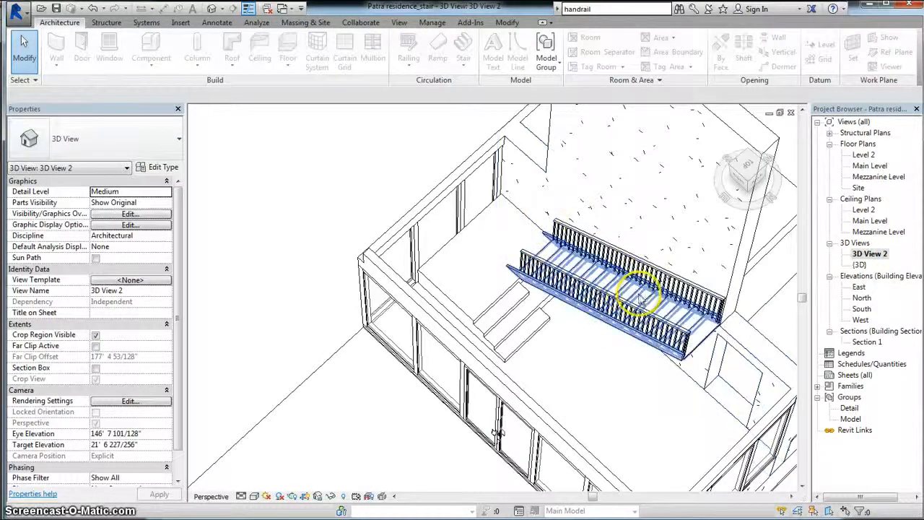
scroll(634, 289, up, 3)
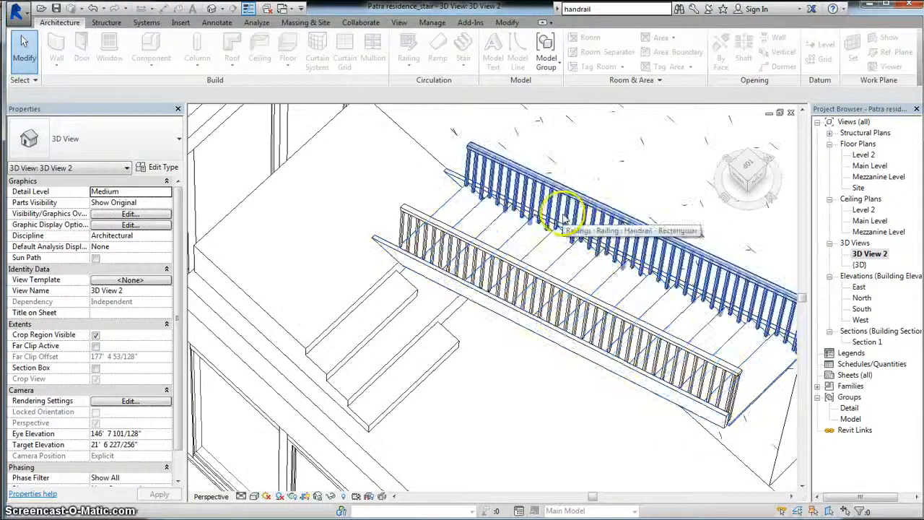
scroll(527, 200, down, 3)
scroll(562, 227, up, 3)
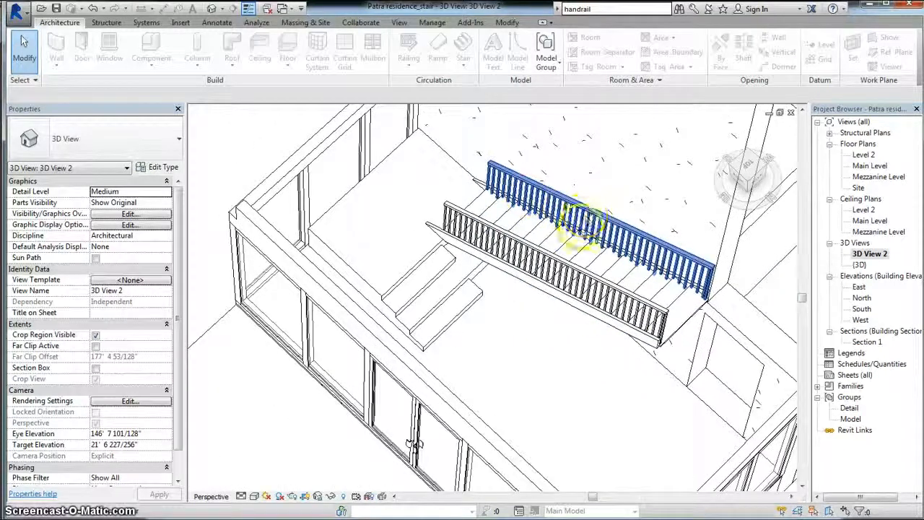
Step: Duplicate the wall-side railing's type as "Handrail - Wall" and review its non-continuous rail structure
click(591, 208)
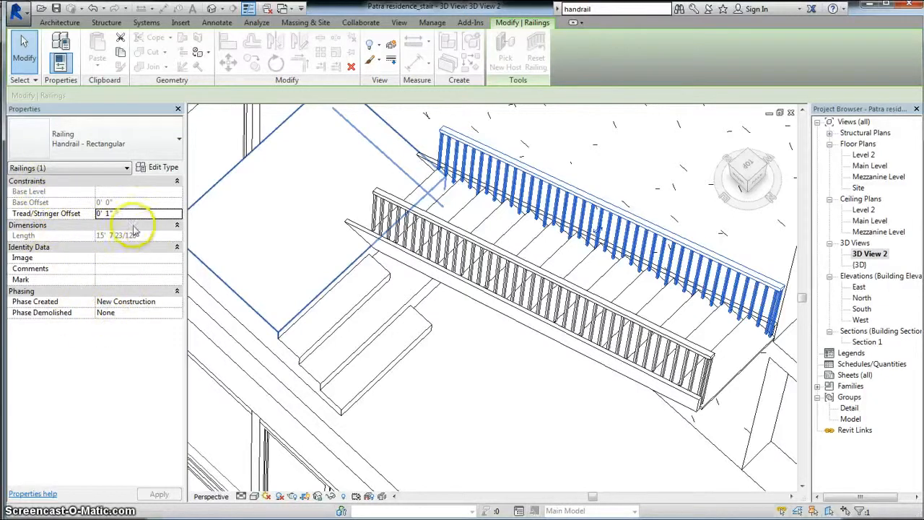
click(152, 167)
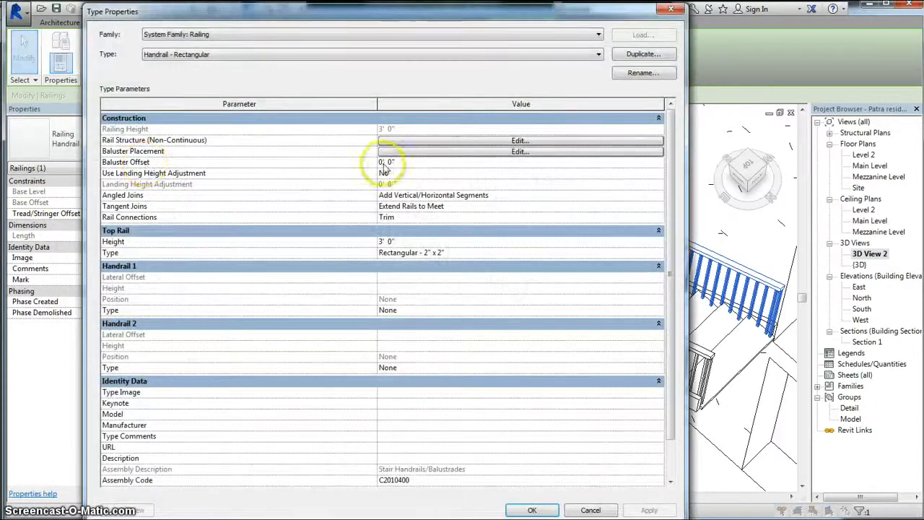
click(636, 54)
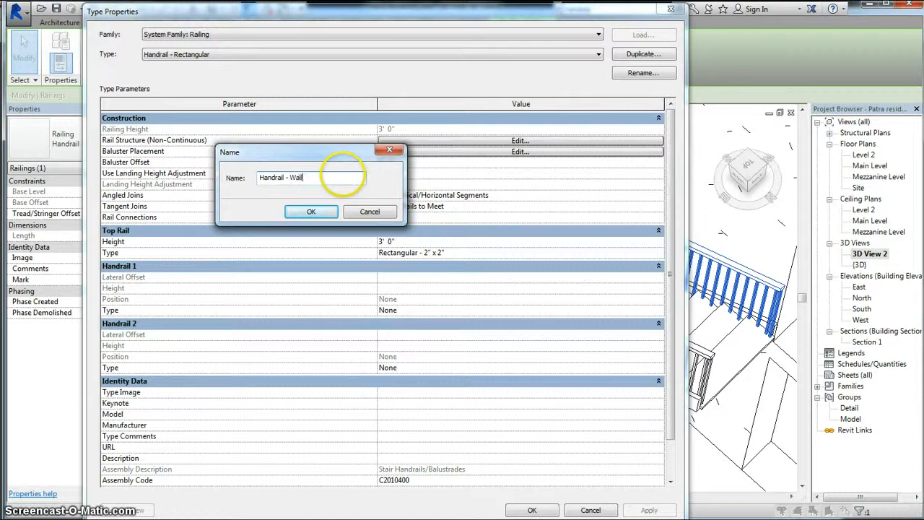
click(312, 212)
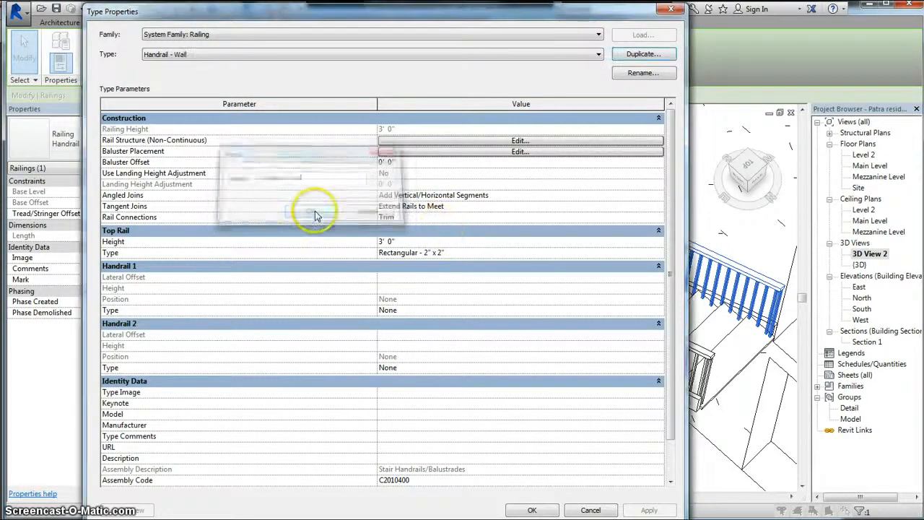
click(519, 141)
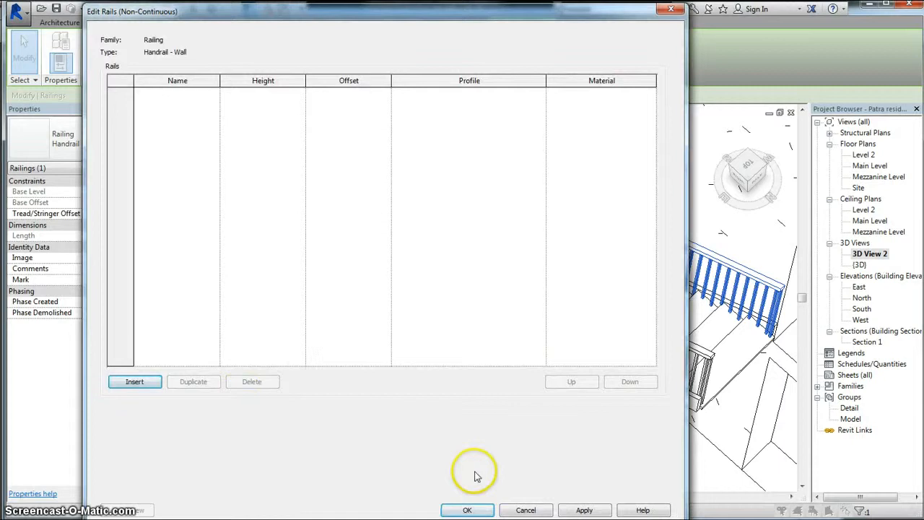
click(468, 511)
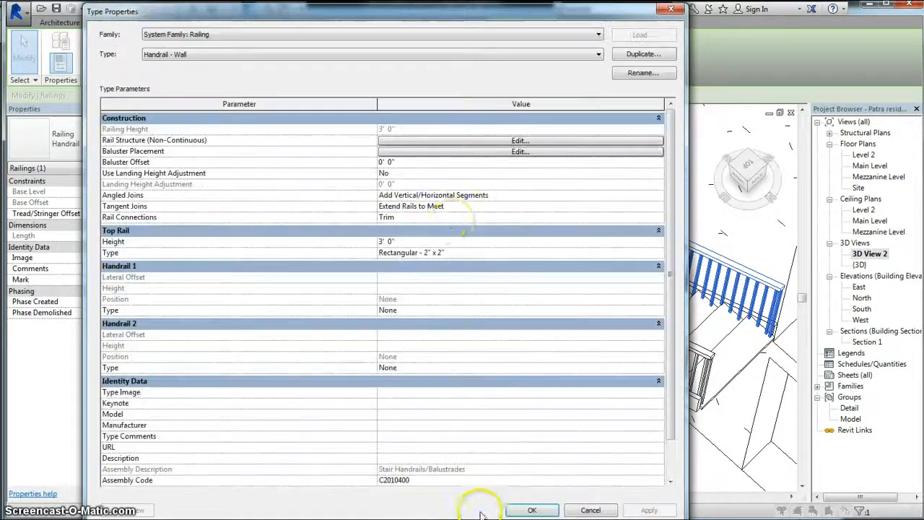
Step: Set the regular baluster family of the Handrail - Wall type's main pattern to None
click(518, 152)
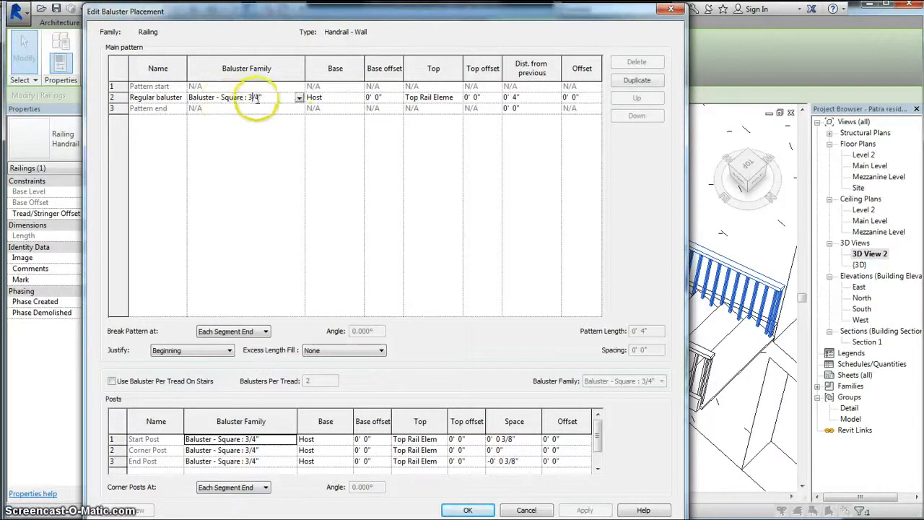
click(299, 98)
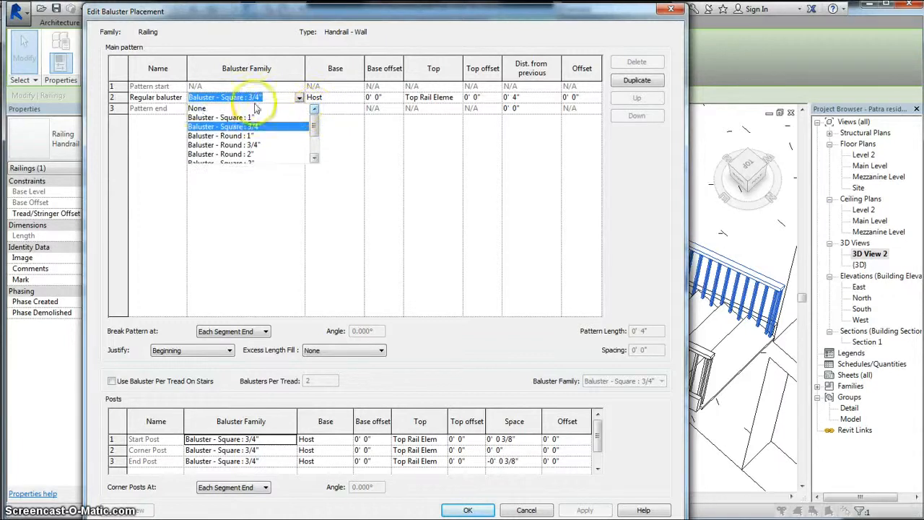
click(198, 108)
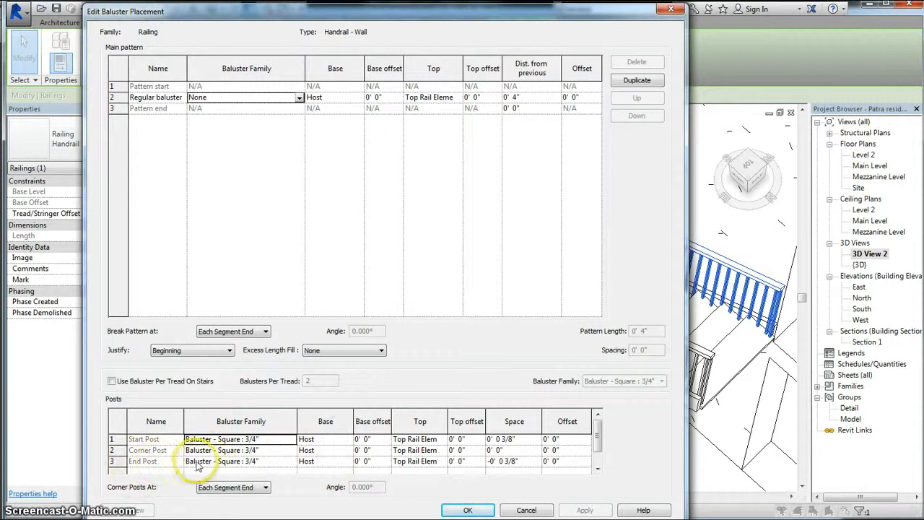
Step: Set the start, corner and end posts of the Handrail - Wall type to None and apply the type changes to the railing
click(283, 440)
click(291, 440)
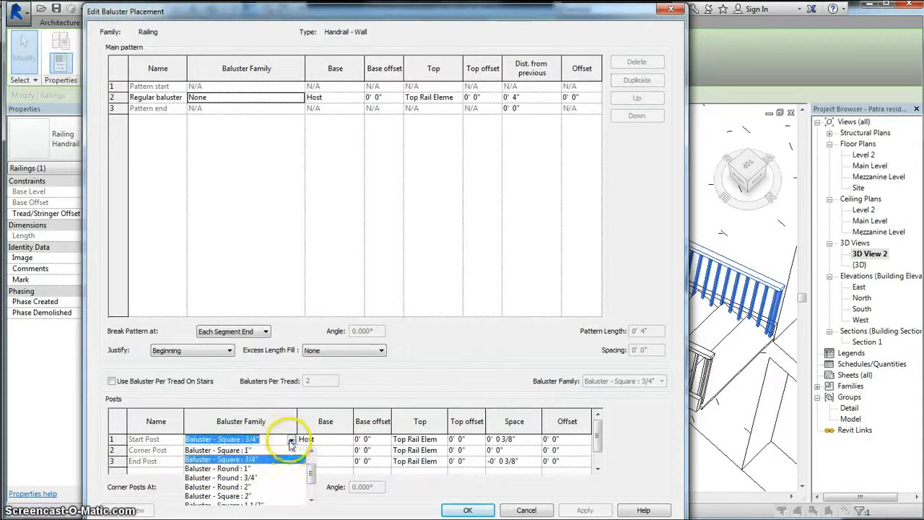
scroll(297, 459, up, 1)
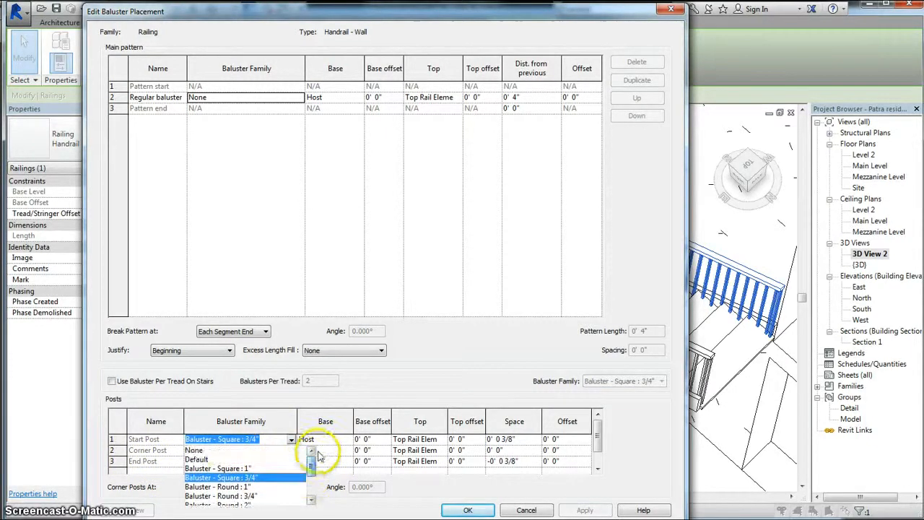
click(194, 451)
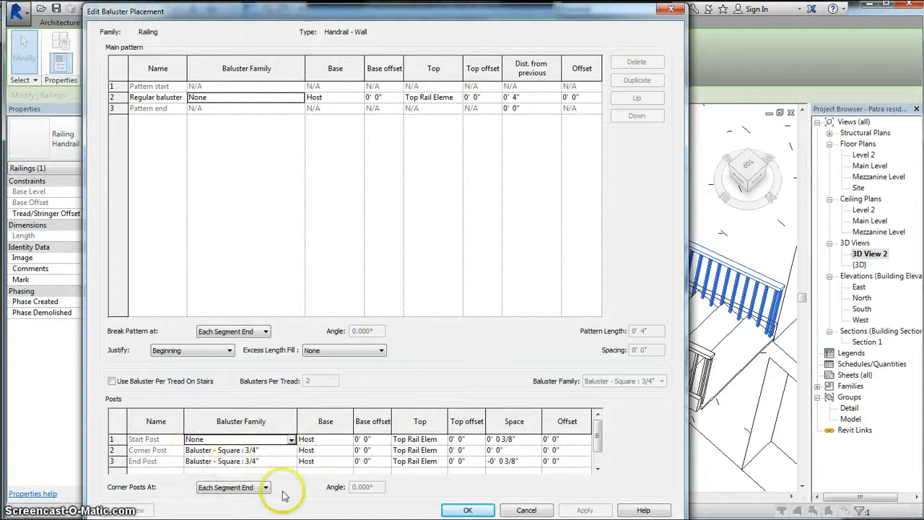
click(292, 451)
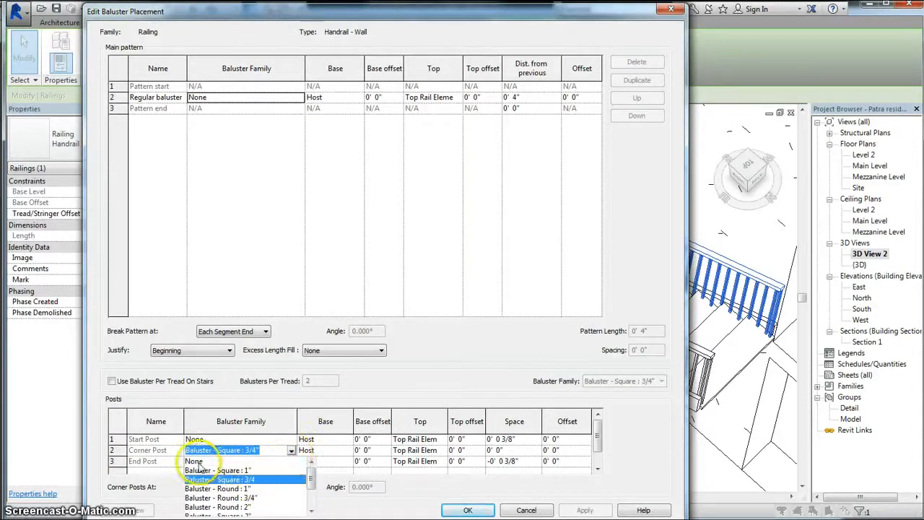
click(195, 462)
click(292, 450)
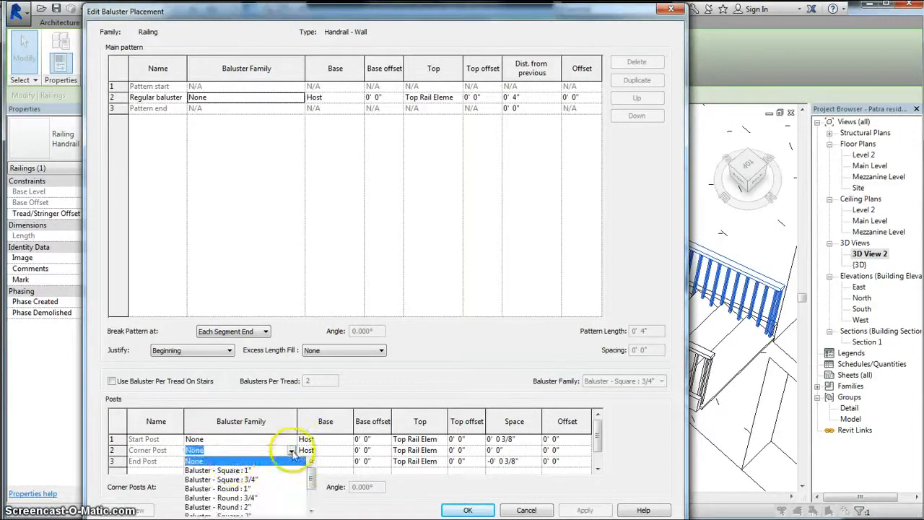
click(202, 462)
click(249, 461)
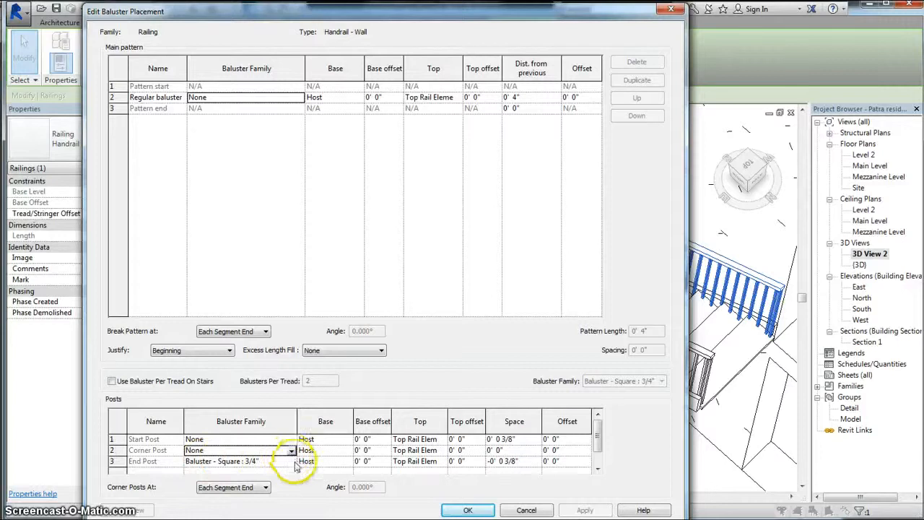
click(230, 464)
click(195, 472)
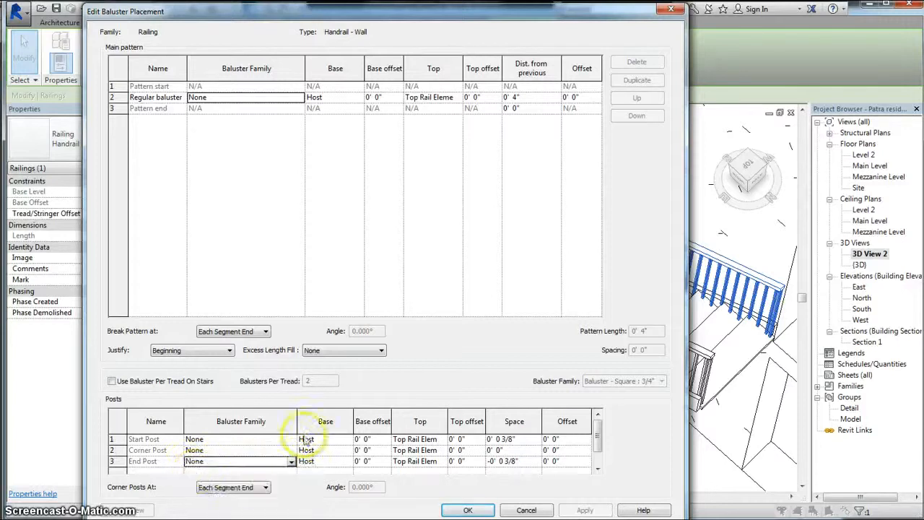
click(468, 510)
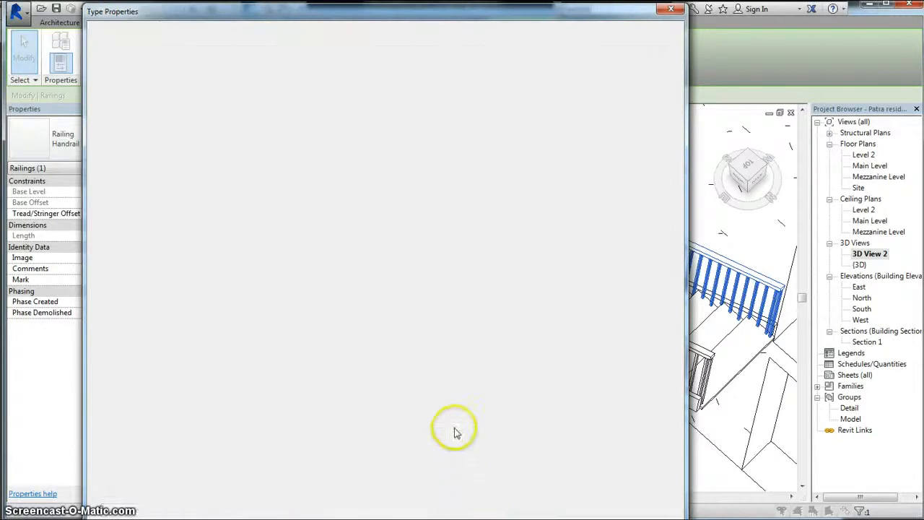
click(531, 510)
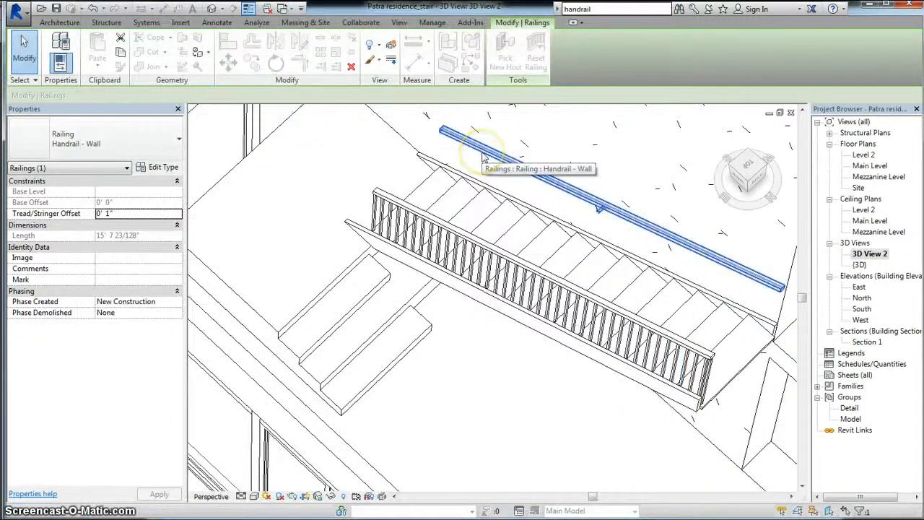
Step: Set the top rail type of the Handrail - Wall railing type to Circular - 1 1/2" and apply the change
click(484, 156)
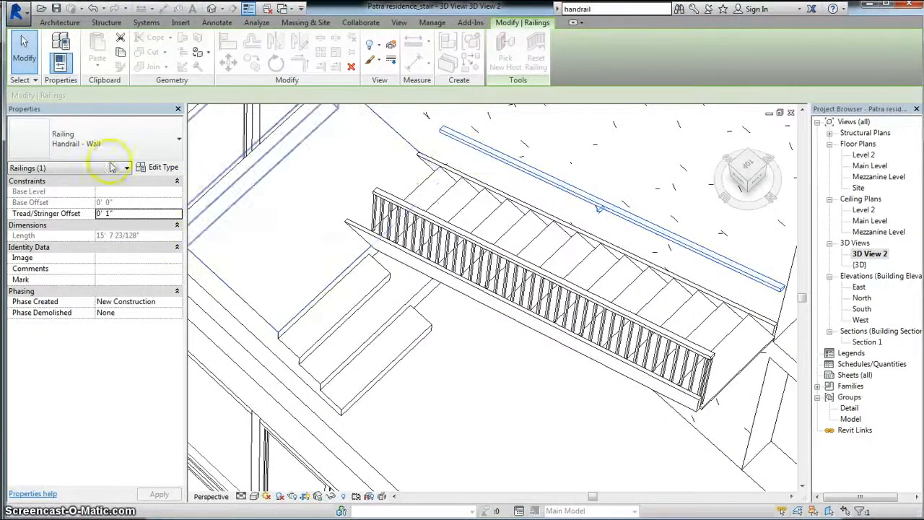
click(148, 172)
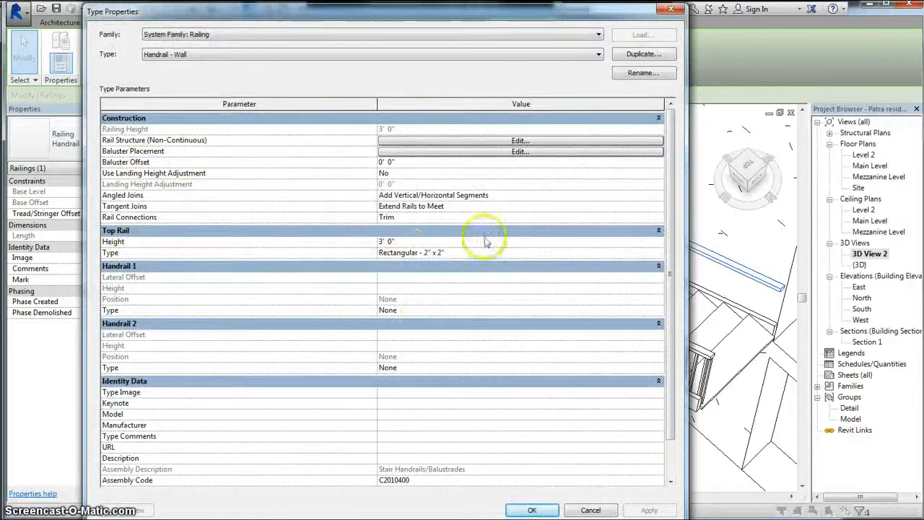
click(412, 254)
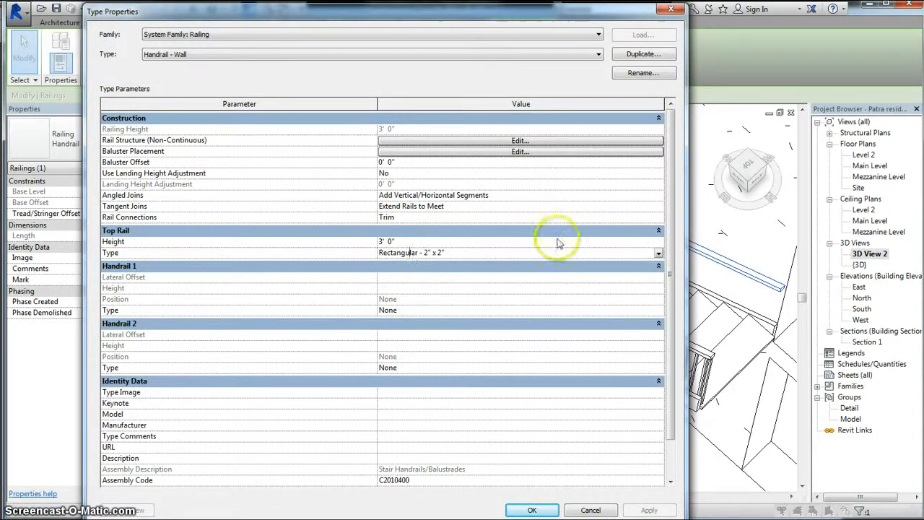
click(659, 254)
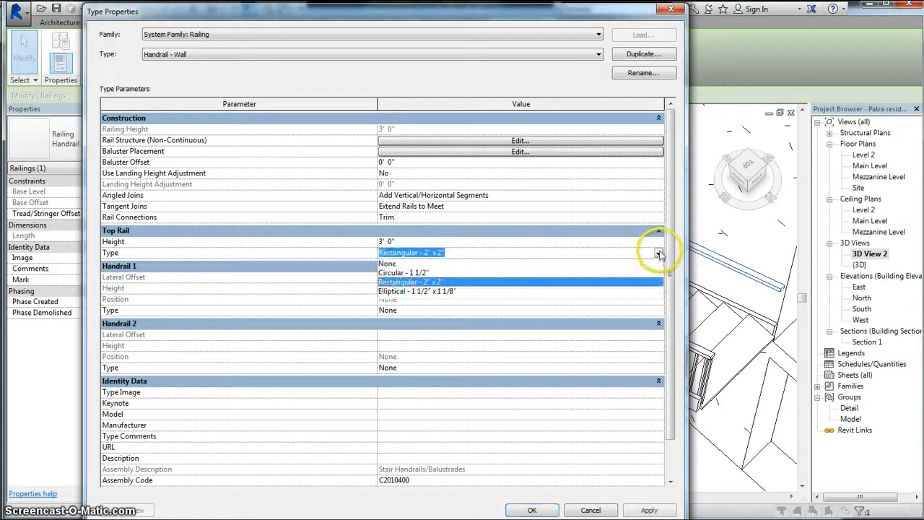
click(394, 273)
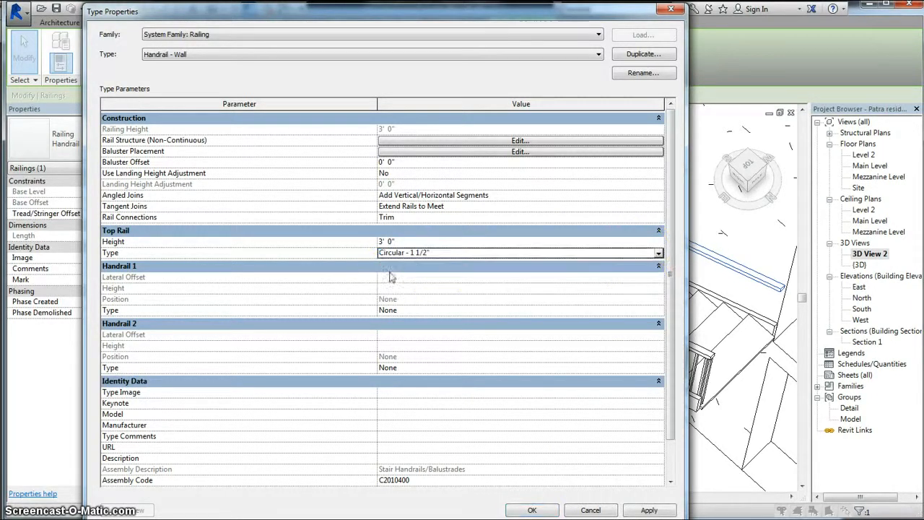
click(533, 510)
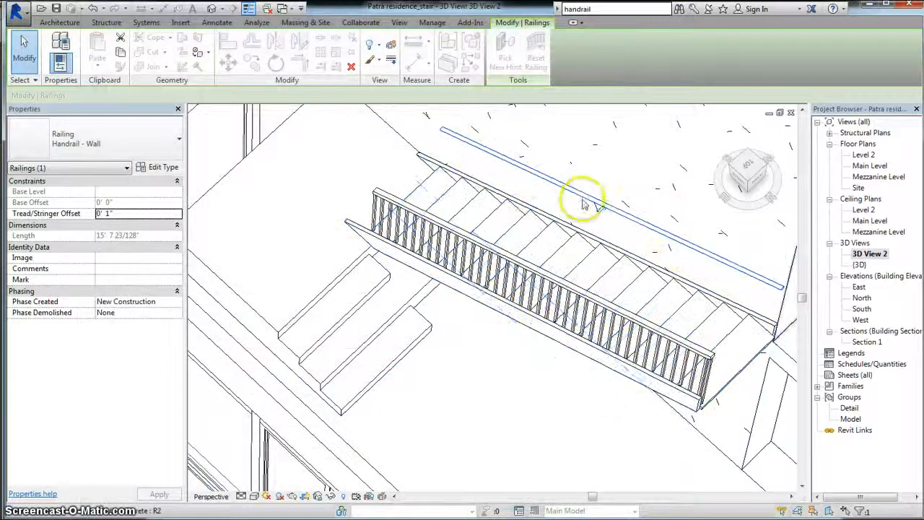
Step: Duplicate the type of the railing on the stair's open side as "Handrail - Outside"
click(396, 207)
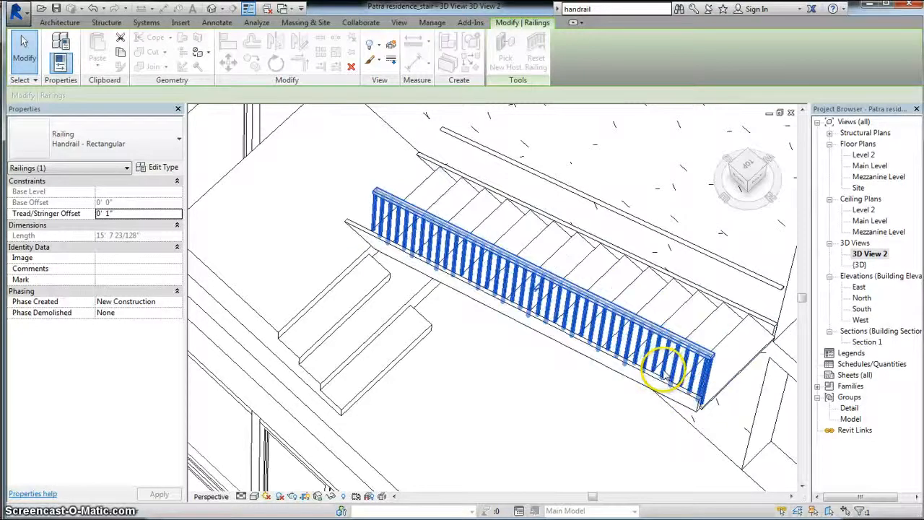
click(173, 142)
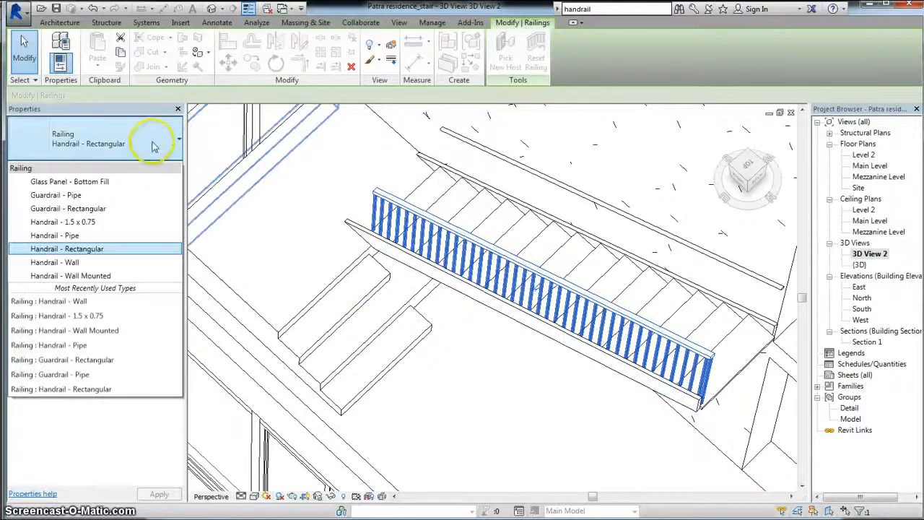
click(154, 137)
click(165, 168)
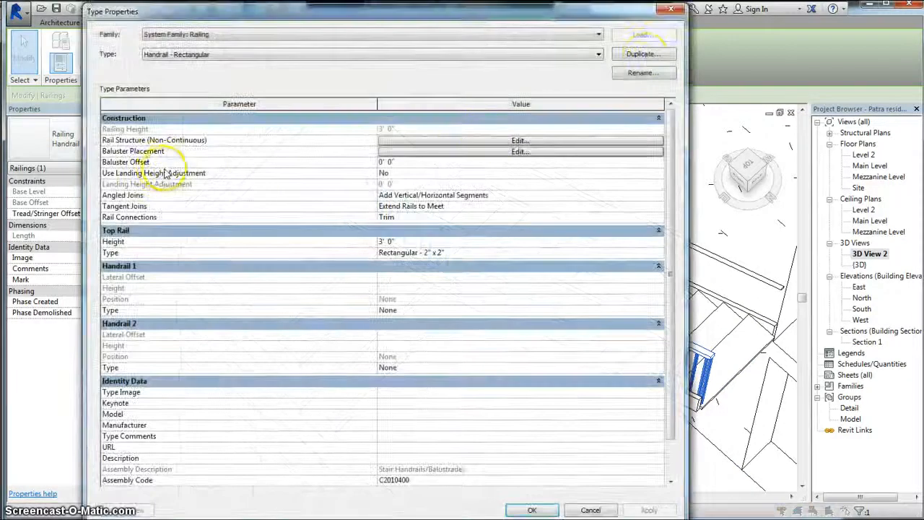
click(645, 56)
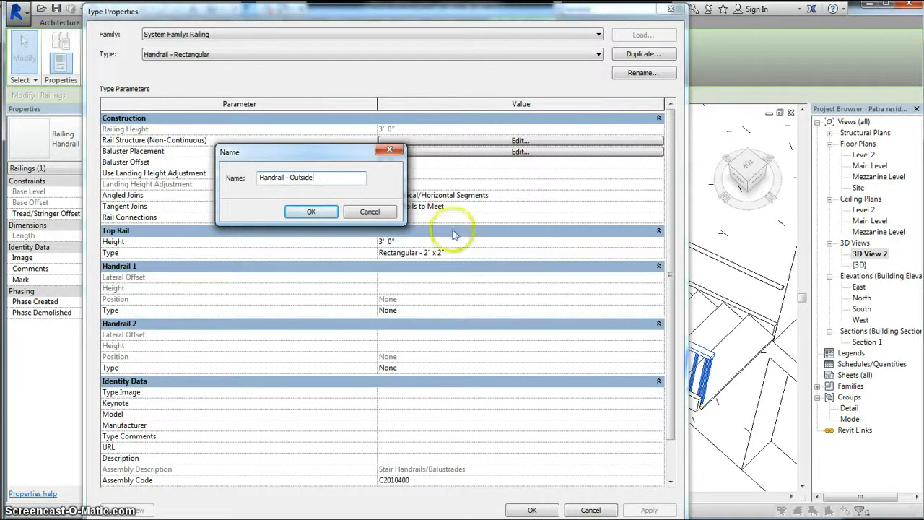
click(335, 212)
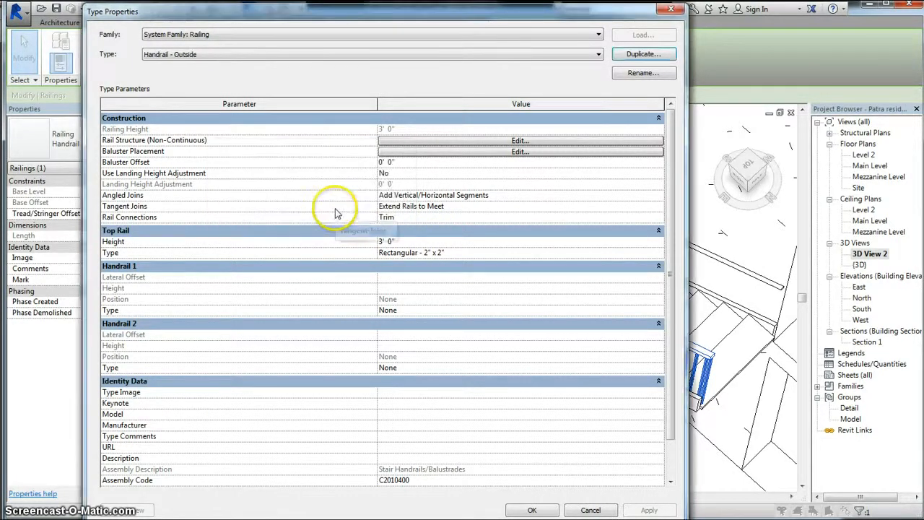
Step: Insert a non-continuous rail named "Cable" in the Handrail - Outside type, with height 0' 4" and profile Circular Handrail : 1"
click(496, 142)
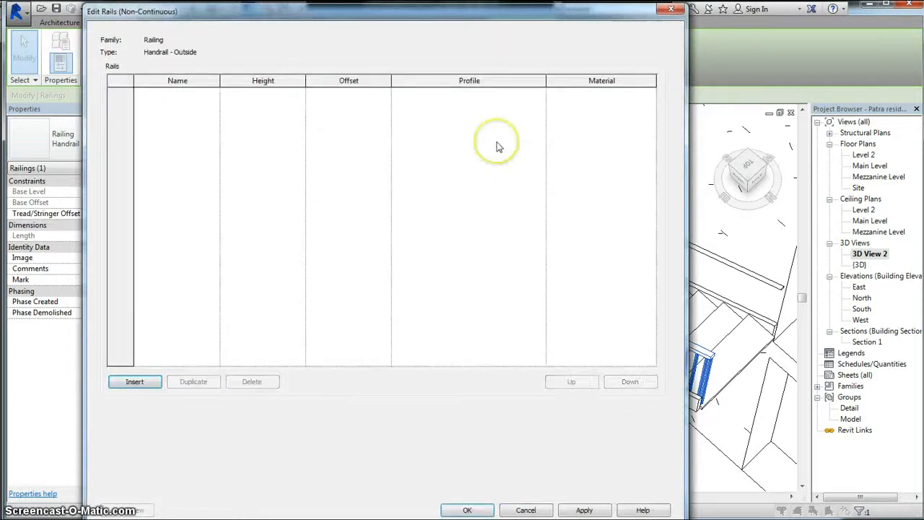
click(127, 383)
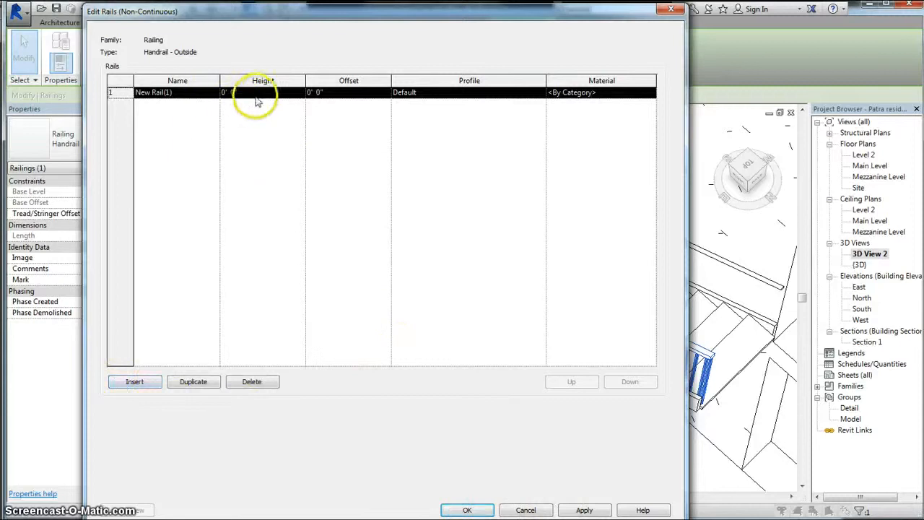
click(234, 94)
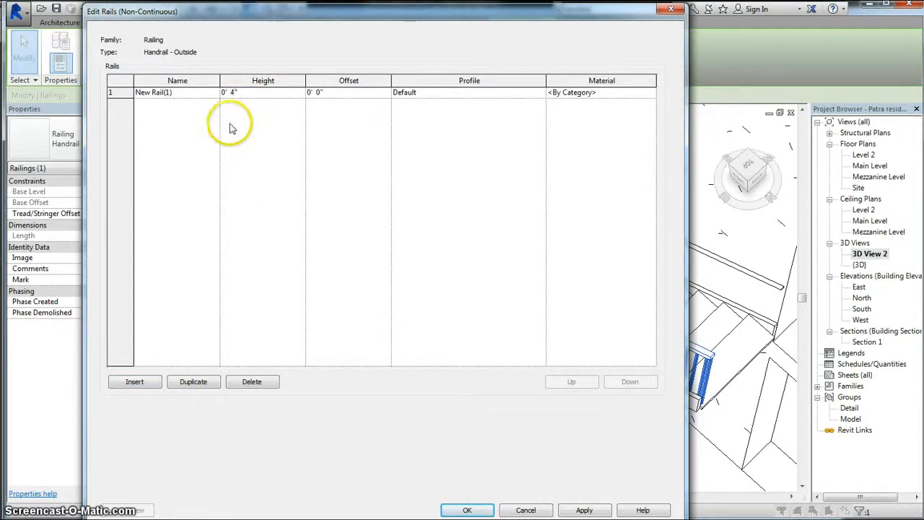
drag(171, 94, 116, 90)
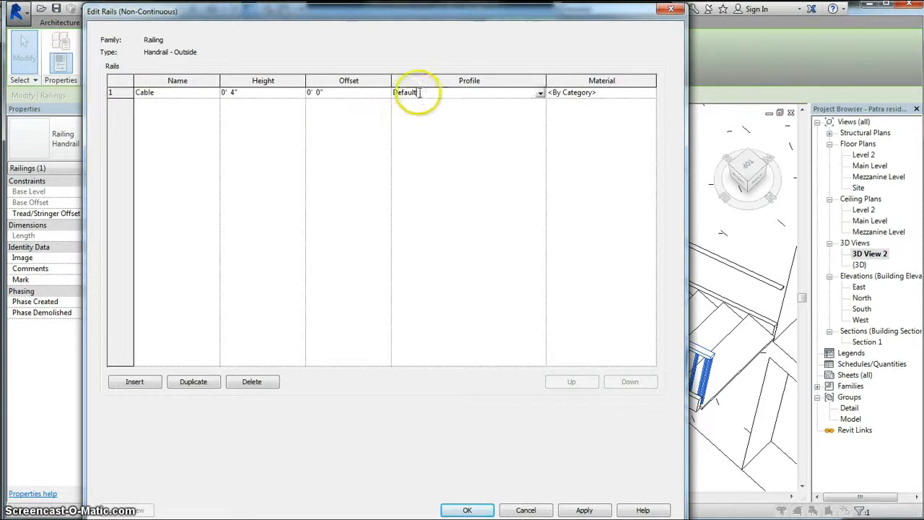
click(541, 94)
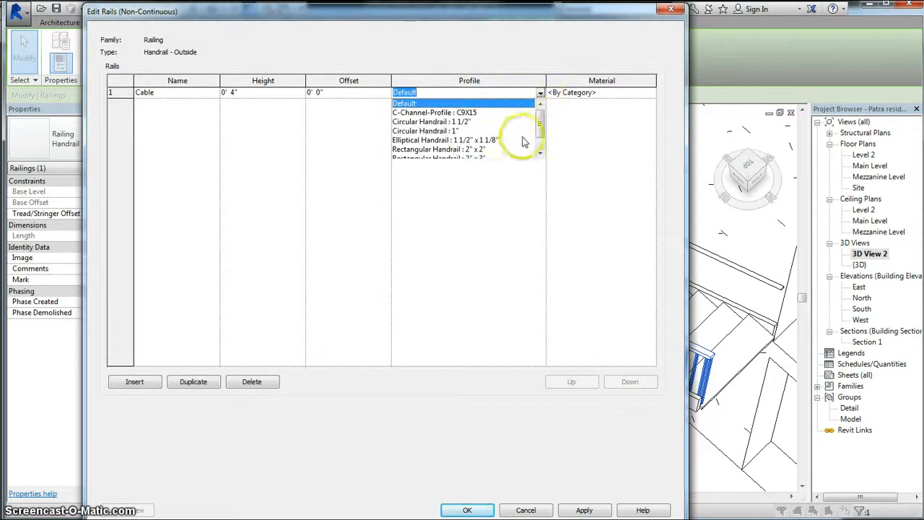
drag(541, 125, 556, 141)
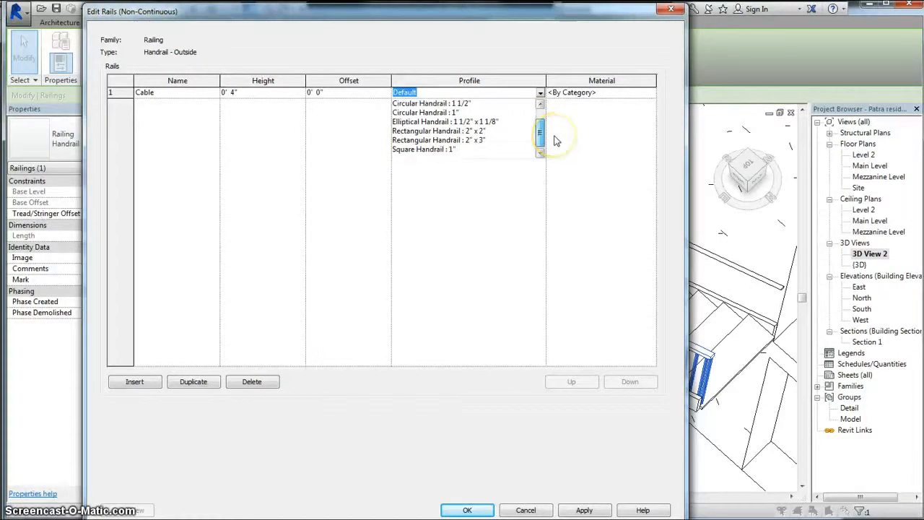
click(445, 112)
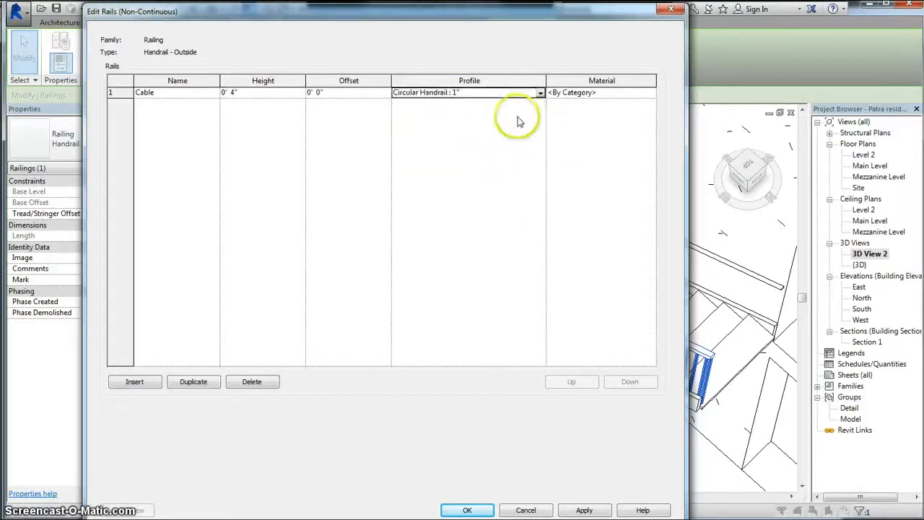
Step: Set the Cable rail's material to Stainless Steel, insert another rail row and accept the rail structure
click(557, 97)
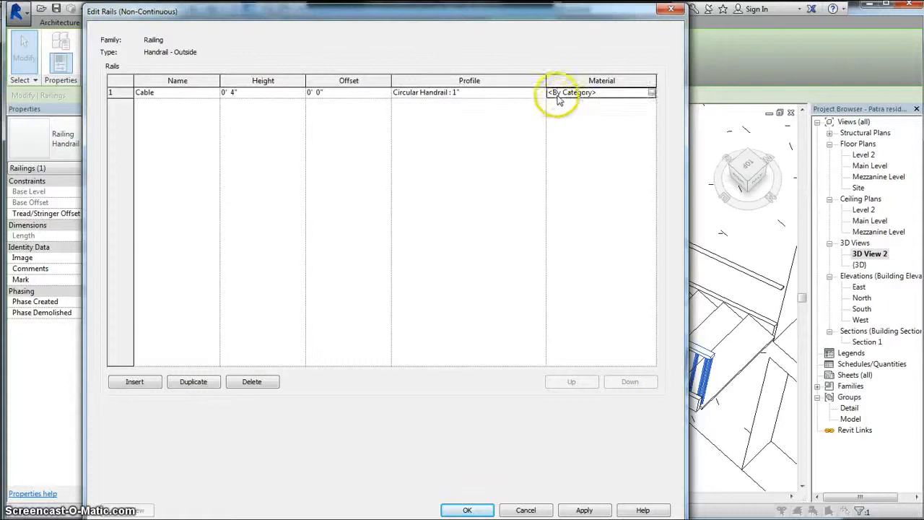
click(652, 94)
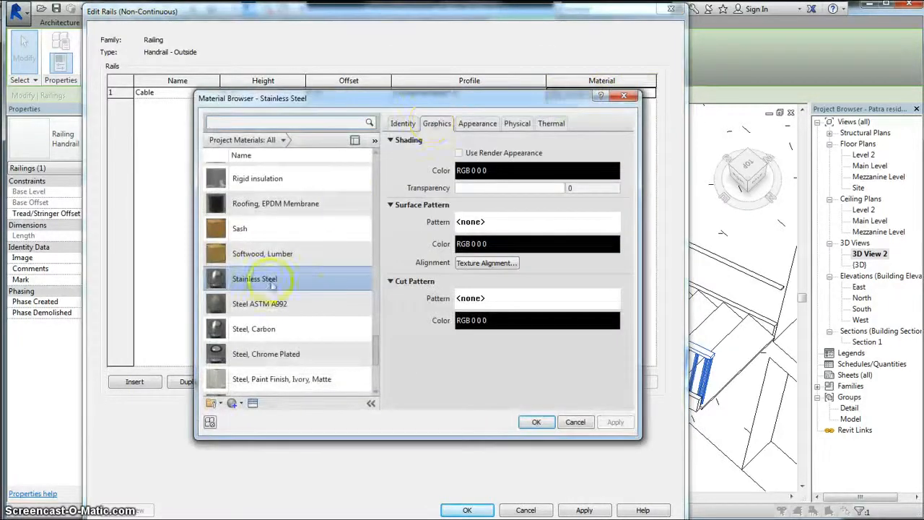
click(538, 422)
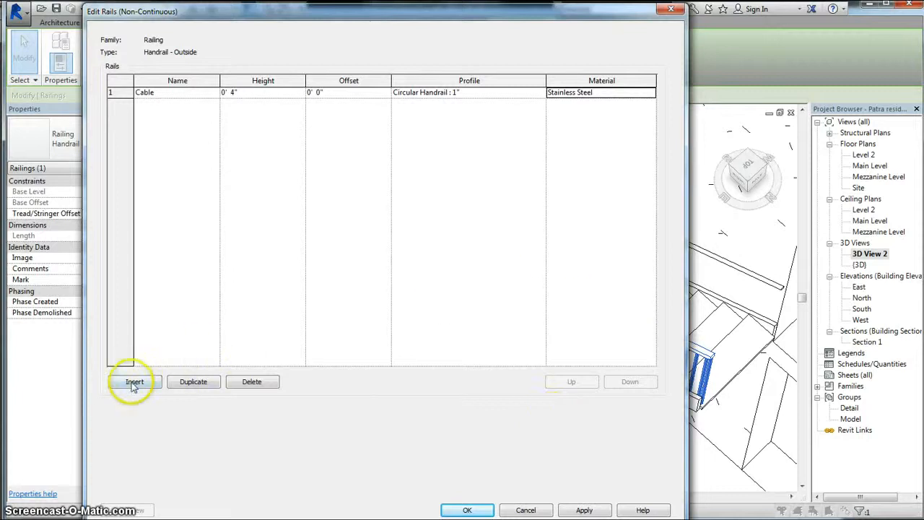
click(134, 382)
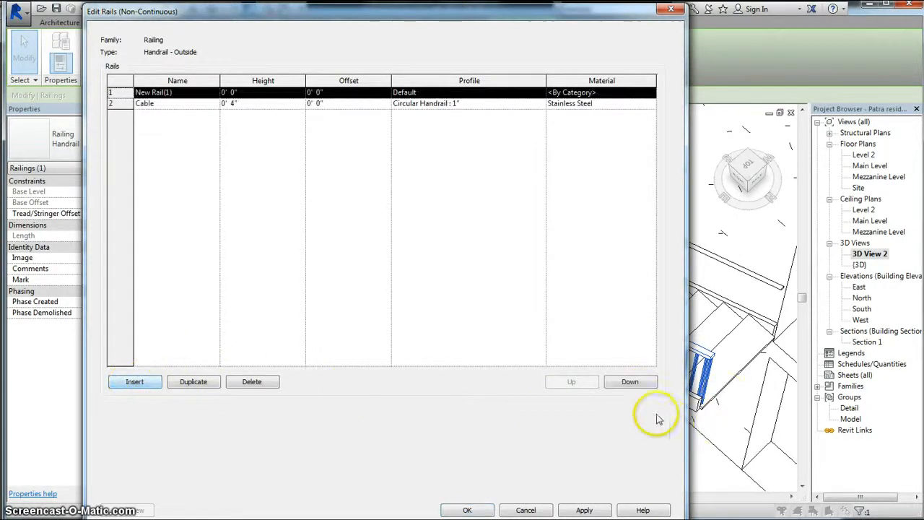
click(468, 511)
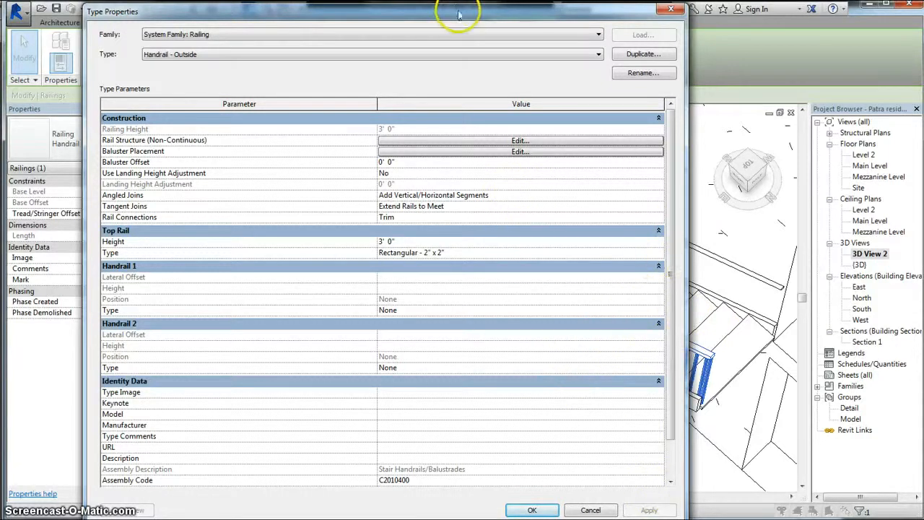
Step: Set the regular baluster family in the Handrail - Outside type's main pattern to None
drag(458, 15, 347, 4)
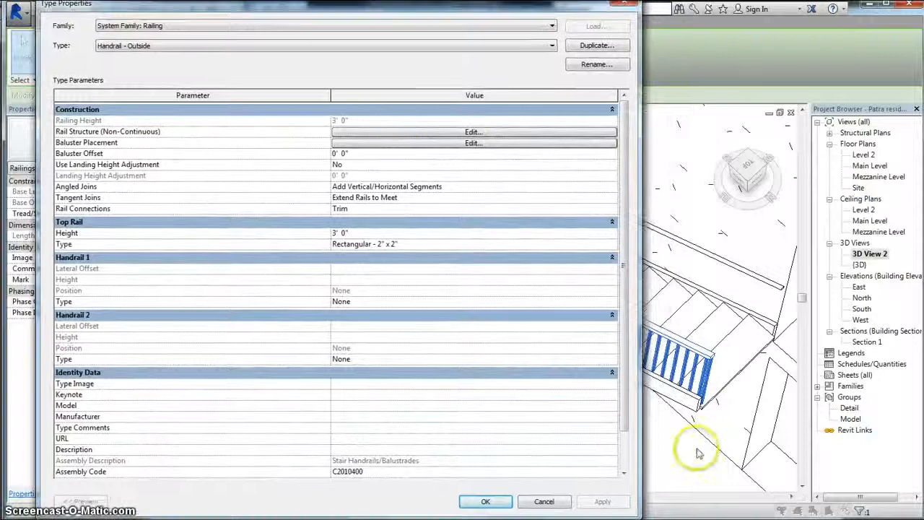
click(396, 144)
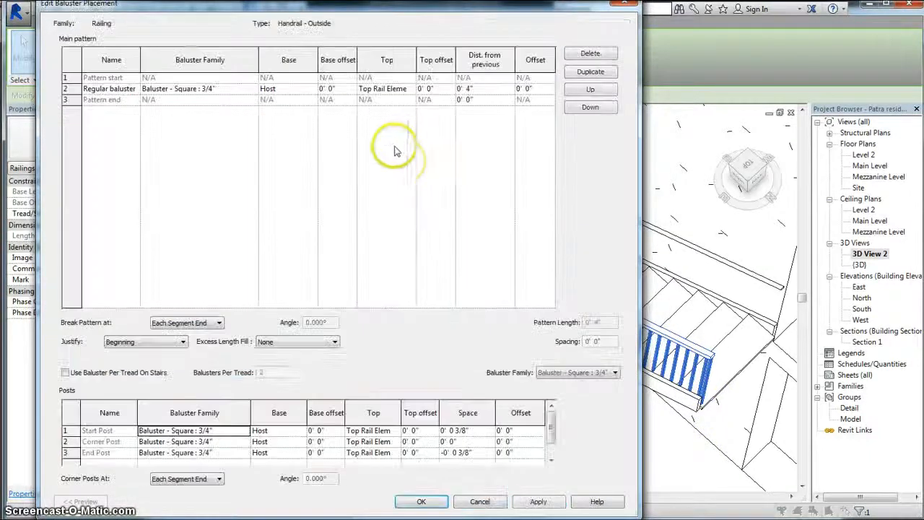
click(157, 89)
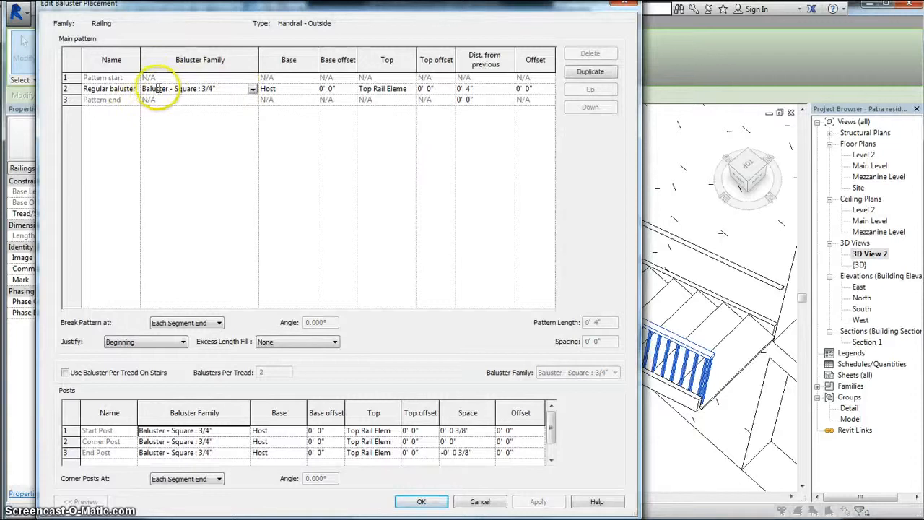
click(252, 89)
drag(267, 122, 268, 102)
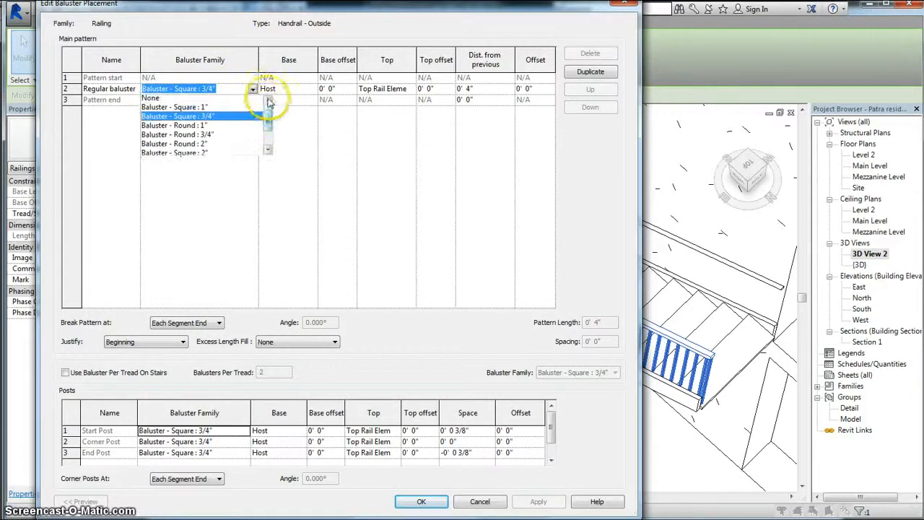
click(151, 101)
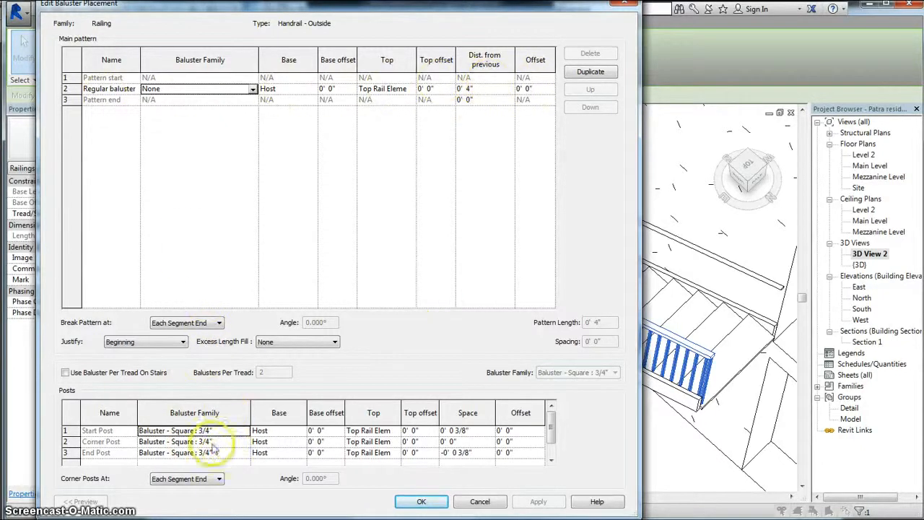
Step: Set the start and end posts of the Handrail - Outside type to Baluster - Steel Flat Upright : 2" x 1/2"
click(235, 432)
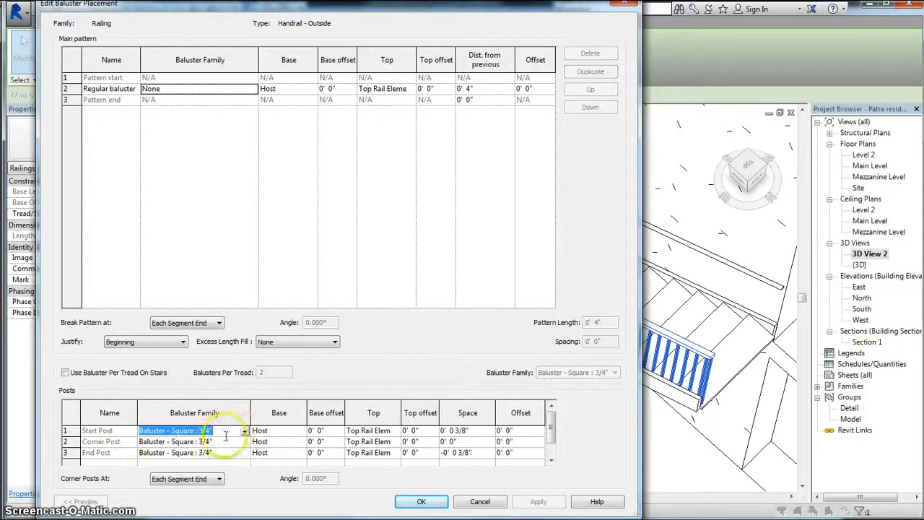
click(245, 432)
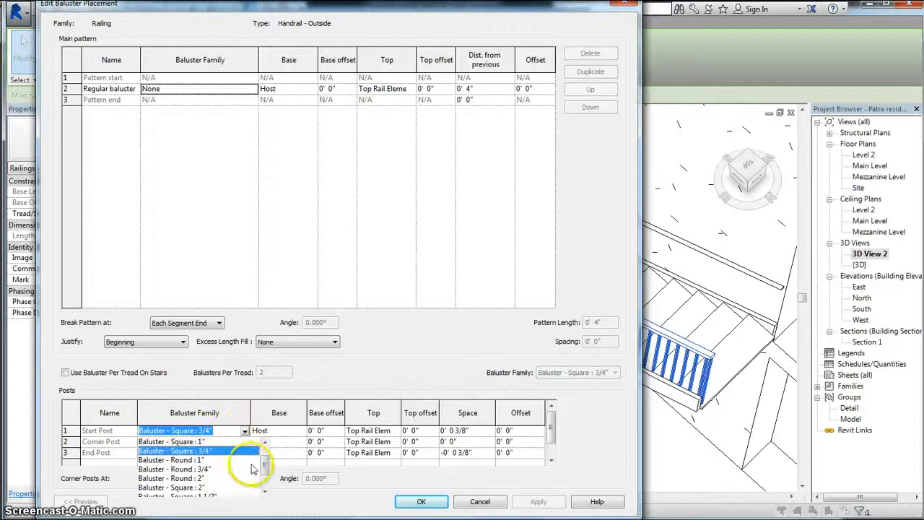
drag(266, 477, 266, 499)
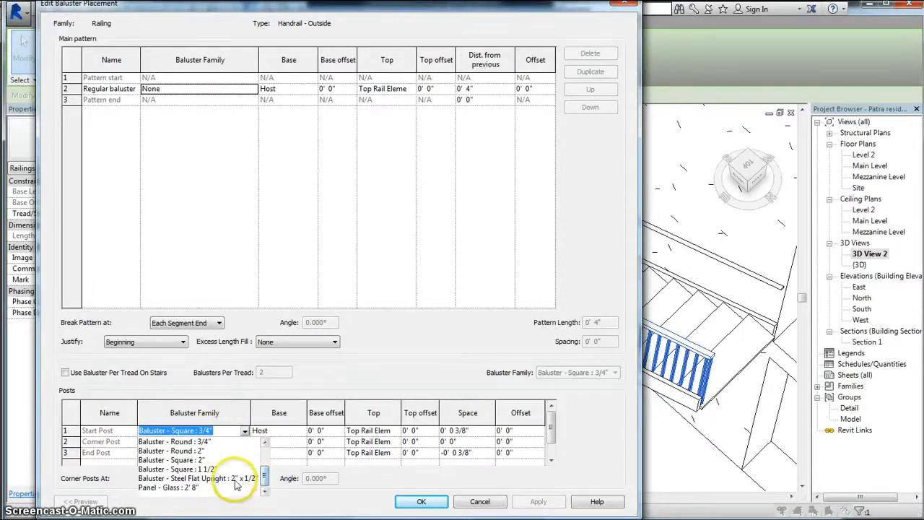
click(234, 479)
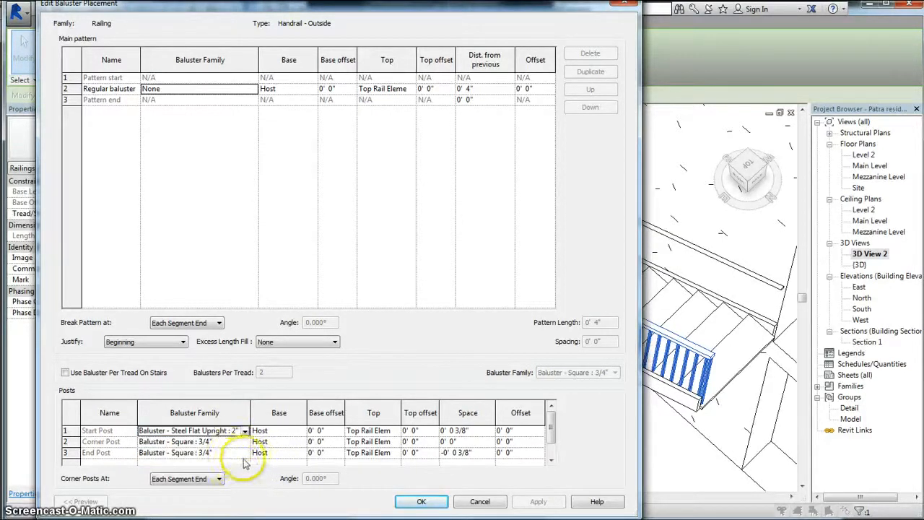
click(238, 452)
click(246, 453)
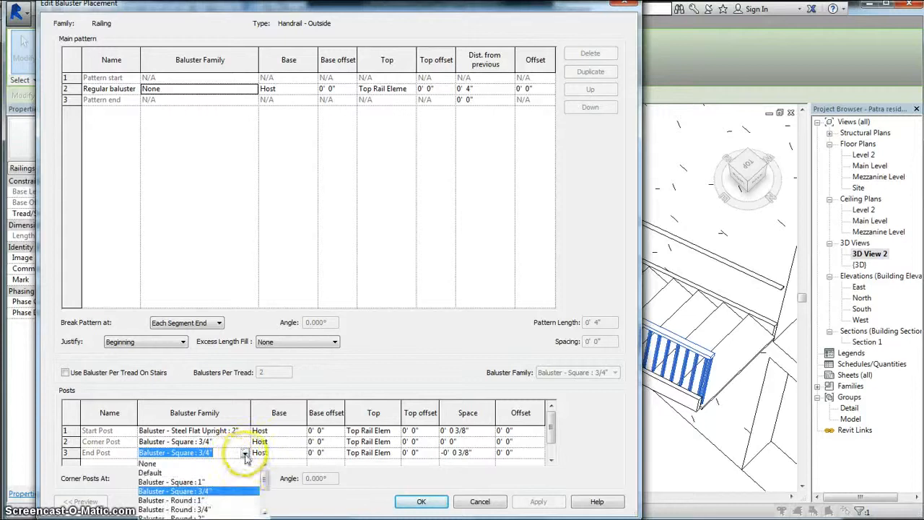
click(265, 513)
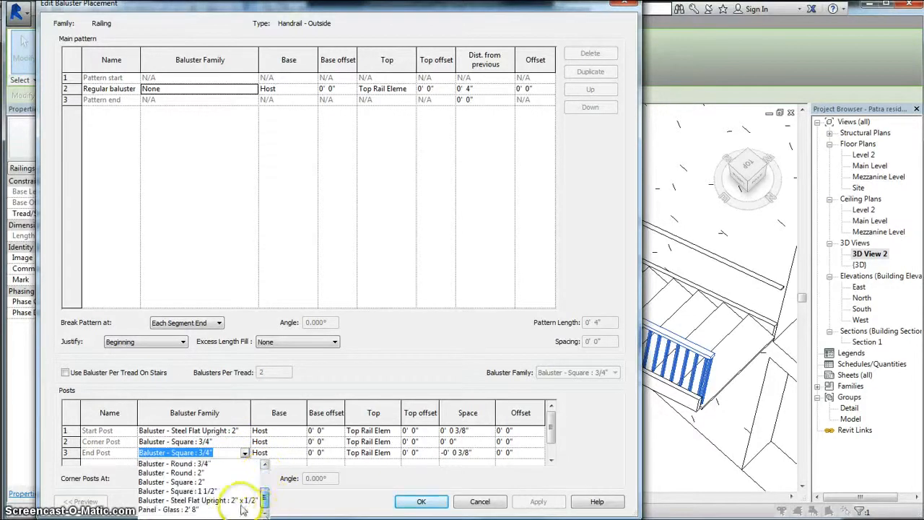
click(216, 500)
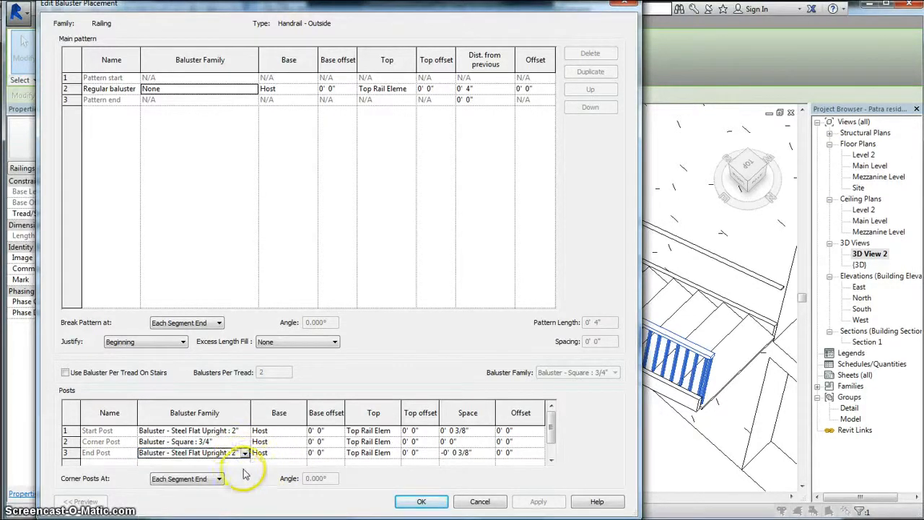
Step: Set the corner post of the Handrail - Outside type to None and accept the baluster placement and type properties
click(245, 441)
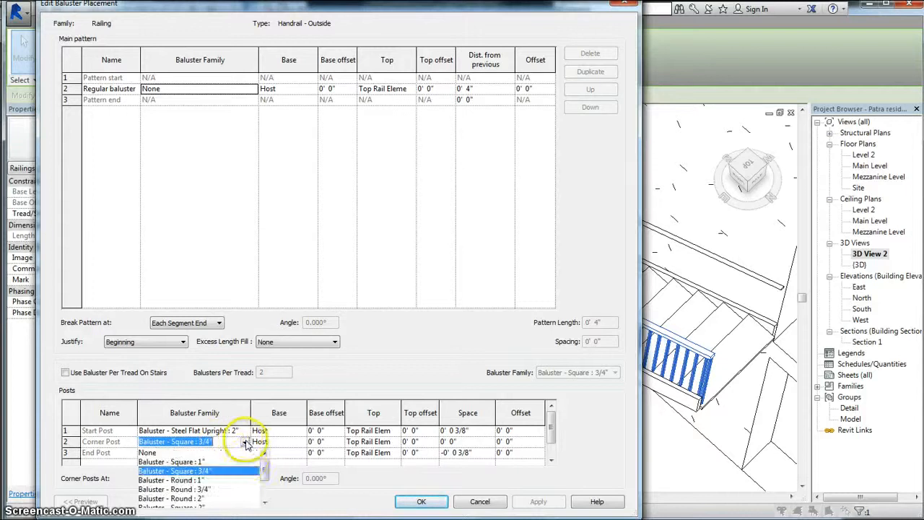
click(191, 453)
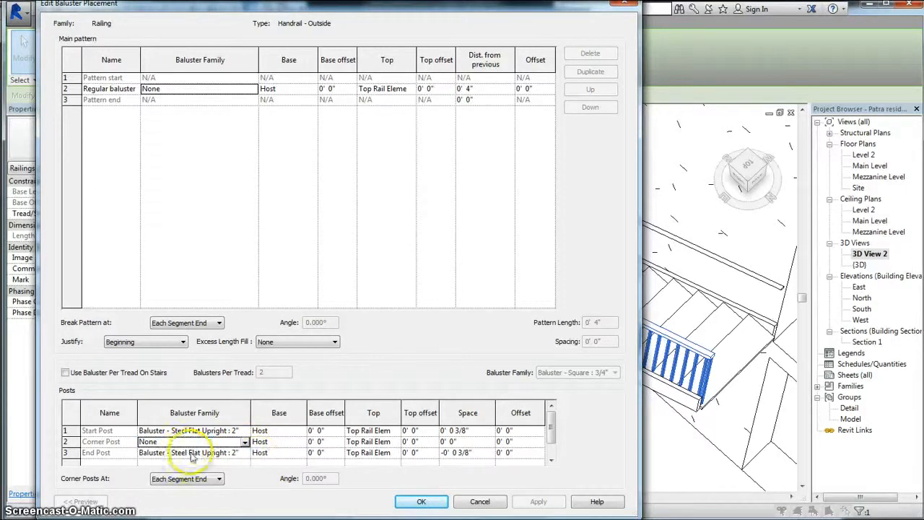
click(420, 502)
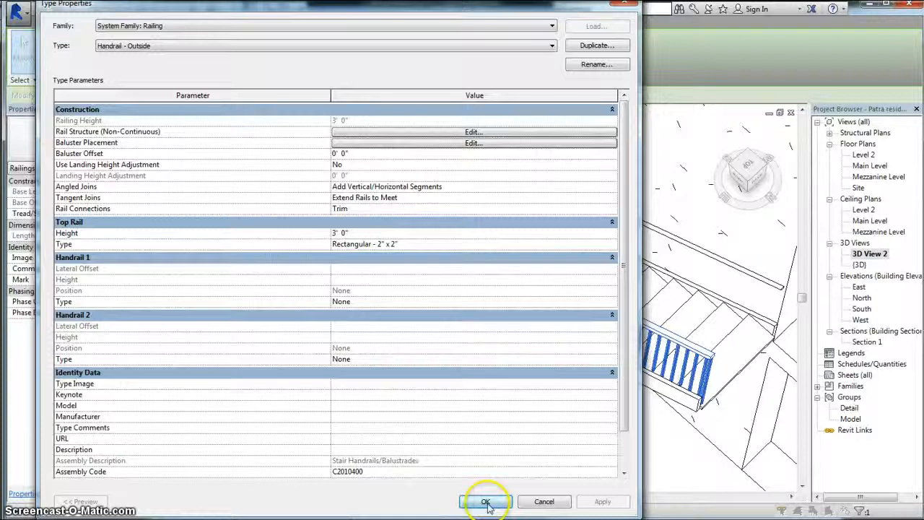
click(486, 501)
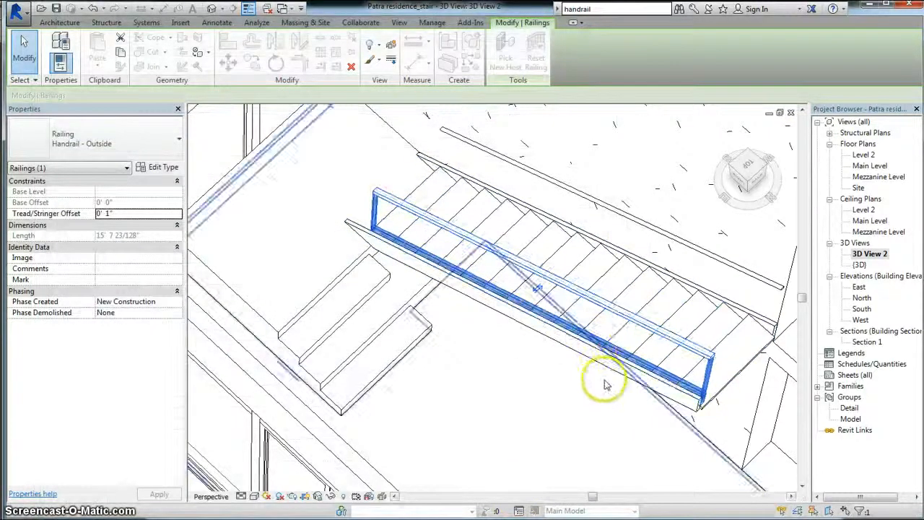
Step: Delete the New Rail(1) row from the Handrail - Outside type's non-continuous rail structure
scroll(694, 379, up, 3)
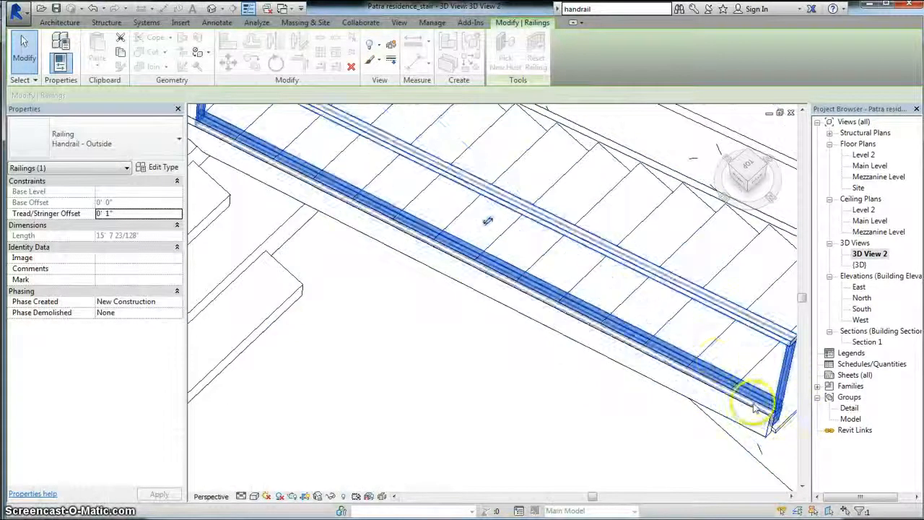
scroll(412, 289, down, 3)
scroll(477, 327, down, 2)
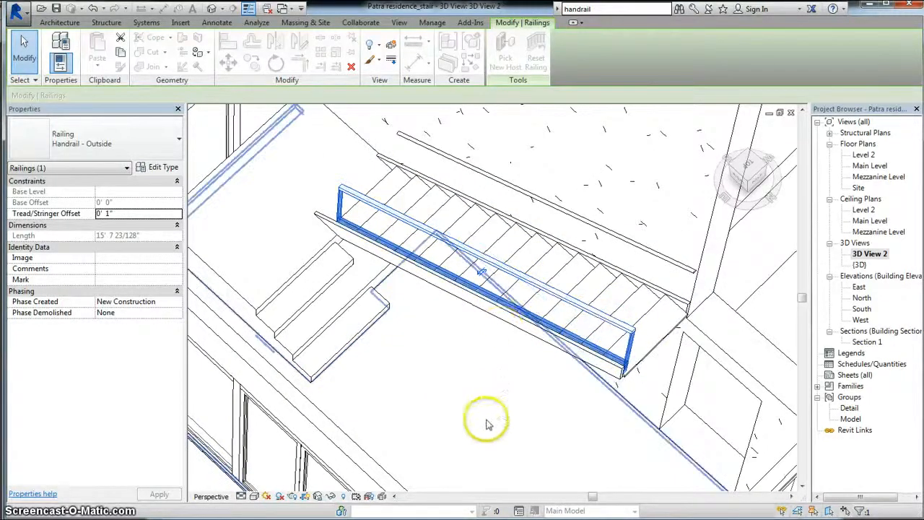
click(158, 167)
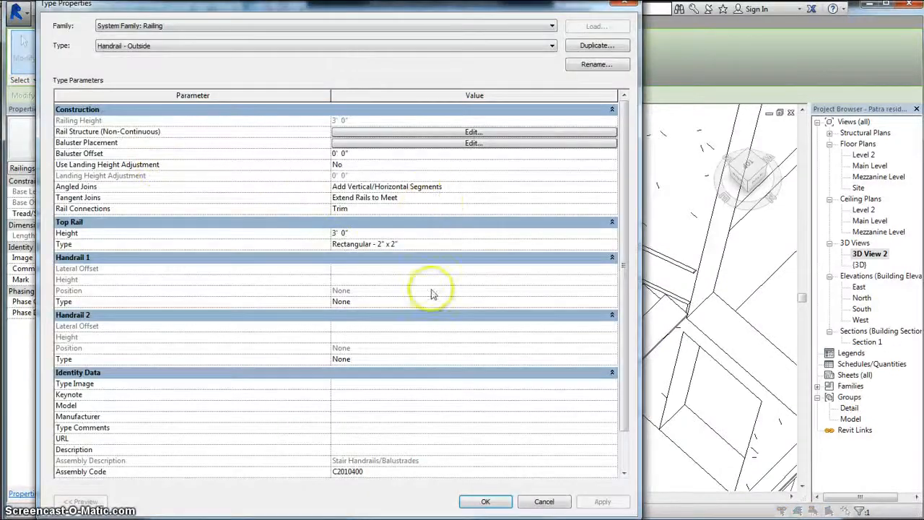
click(433, 132)
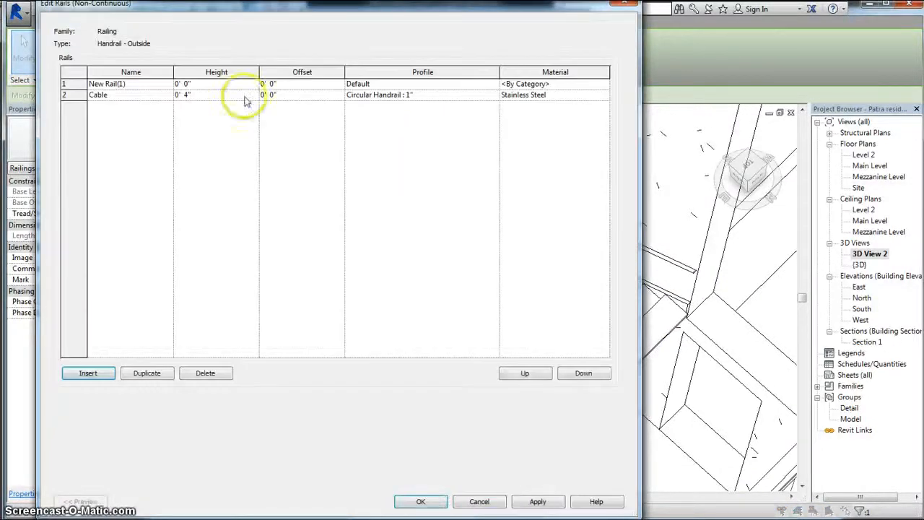
click(90, 105)
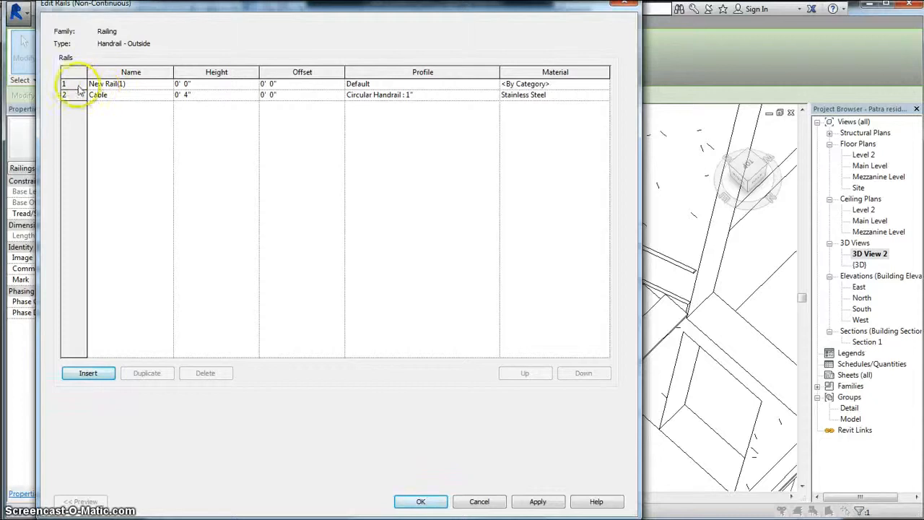
click(120, 86)
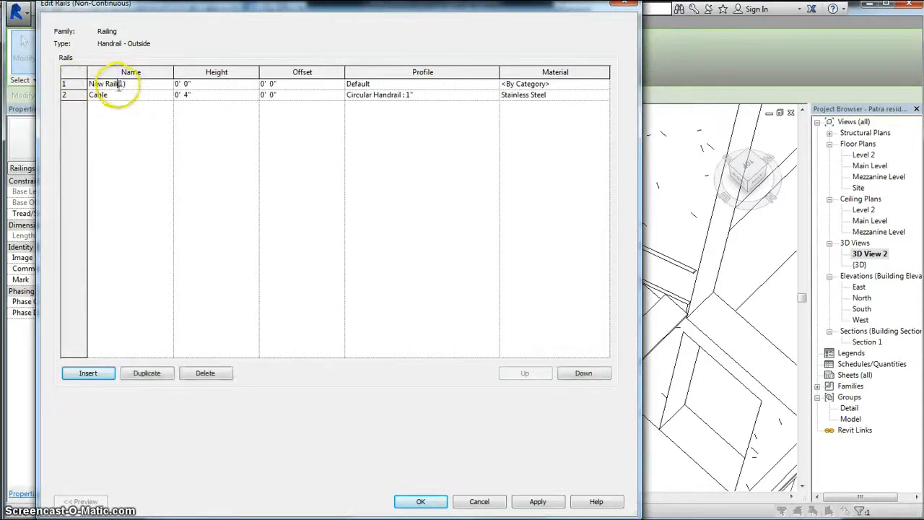
click(68, 85)
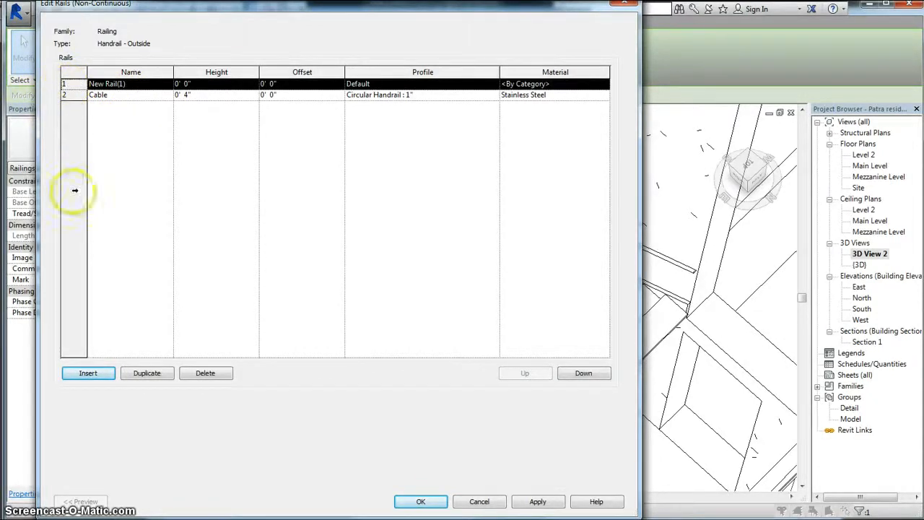
click(205, 376)
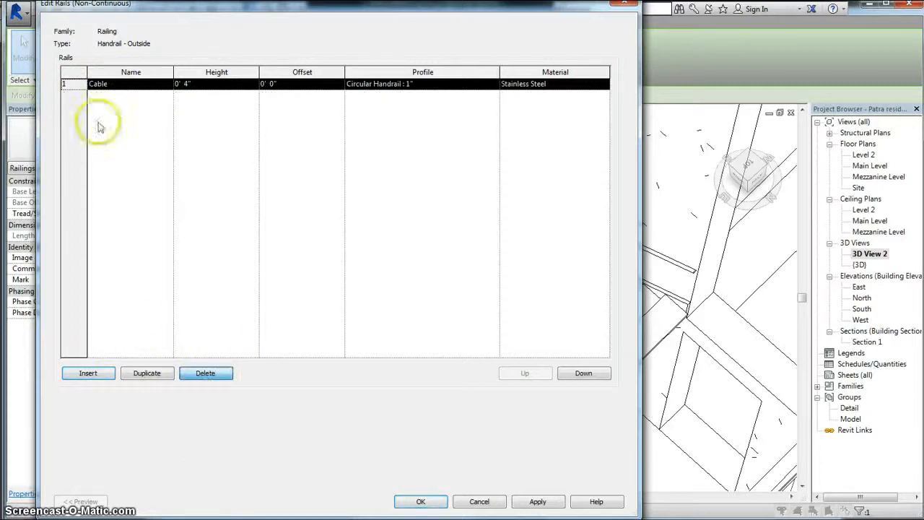
Step: Duplicate the Cable rail eight times and set the copies' heights from 0' 4" to 2' 8" in 4" increments
click(147, 374)
click(147, 374)
click(148, 374)
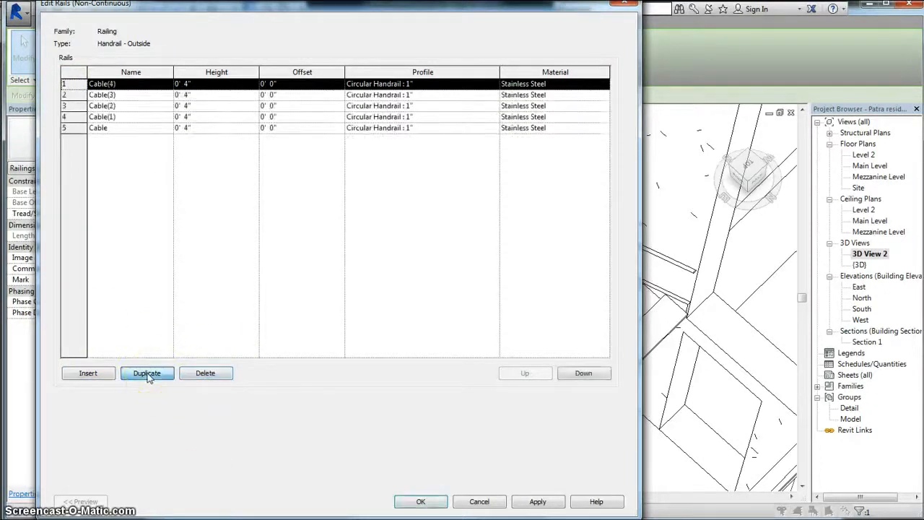
click(148, 375)
click(147, 374)
click(147, 374)
click(147, 374)
click(147, 374)
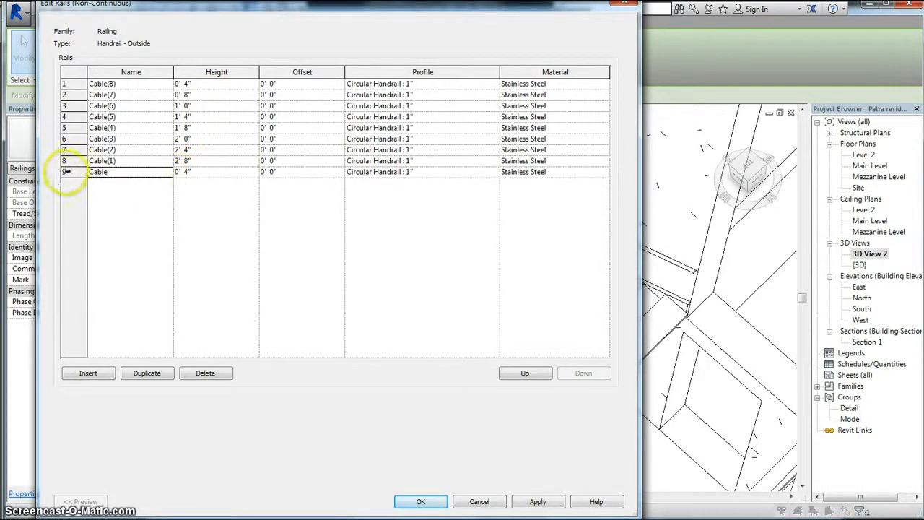
Step: Delete the original Cable rail in the last row, then apply and accept the rail structure and type properties
click(66, 171)
click(207, 376)
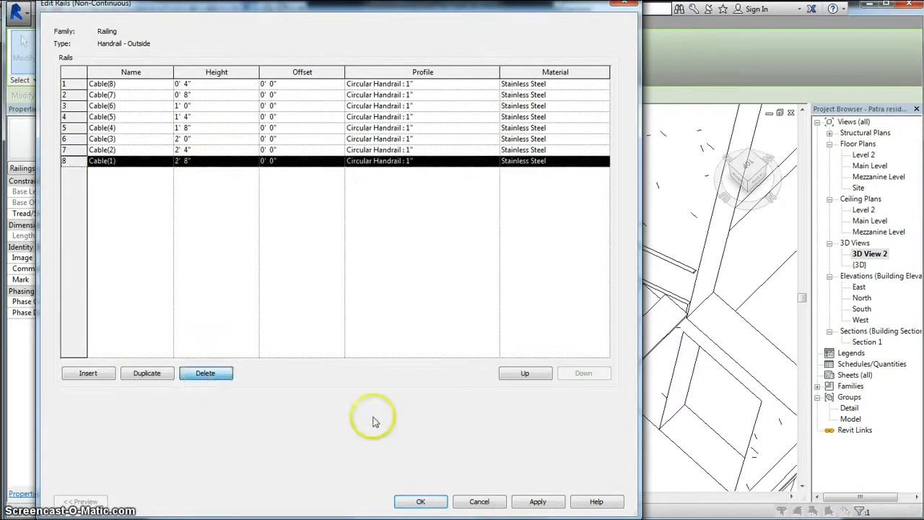
click(538, 501)
click(423, 501)
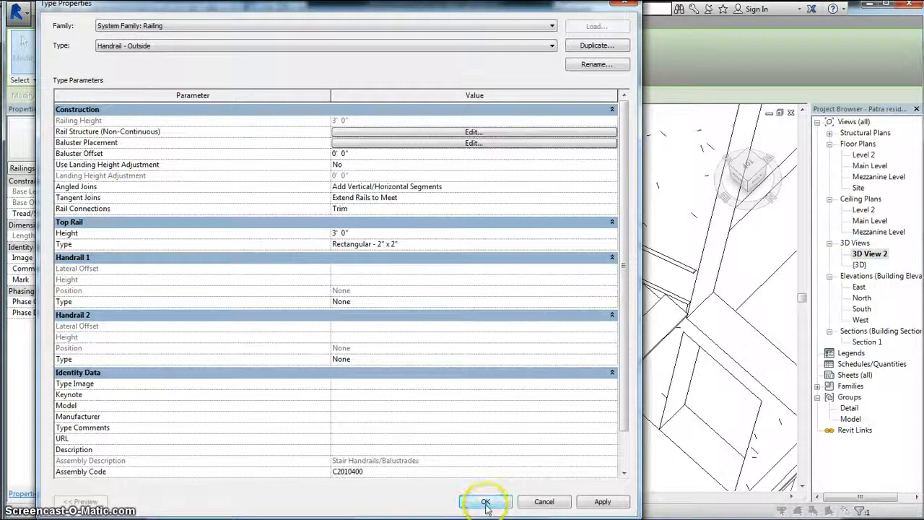
click(486, 503)
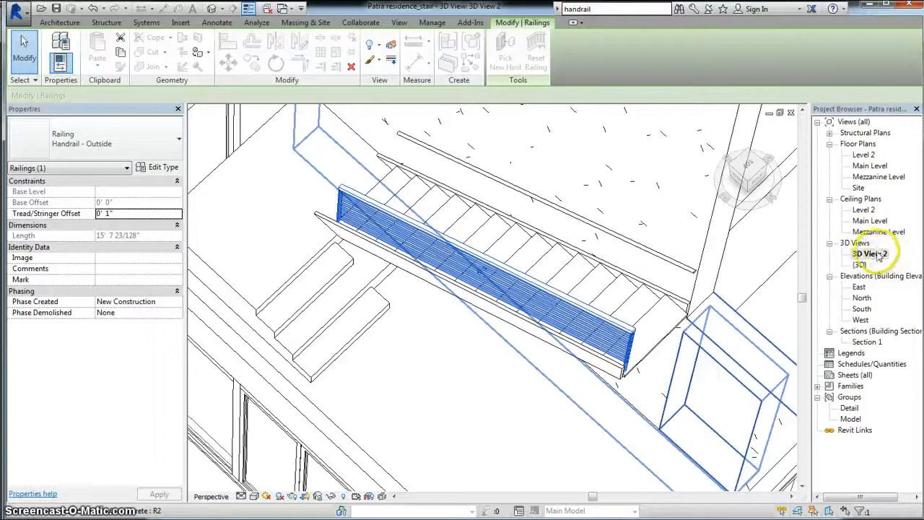
Step: In the Main Level floor plan, move the Section 1 line off the stair to the open side beyond the cable railing
double_click(860, 265)
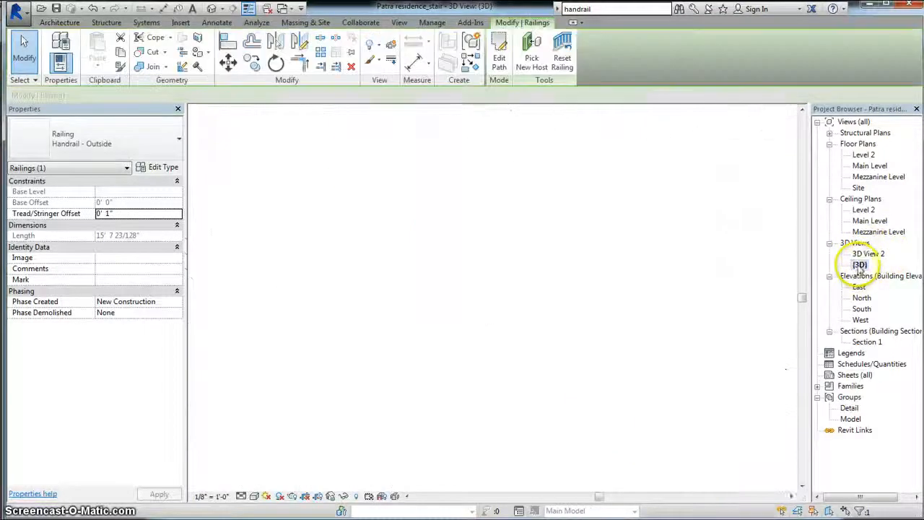
double_click(867, 343)
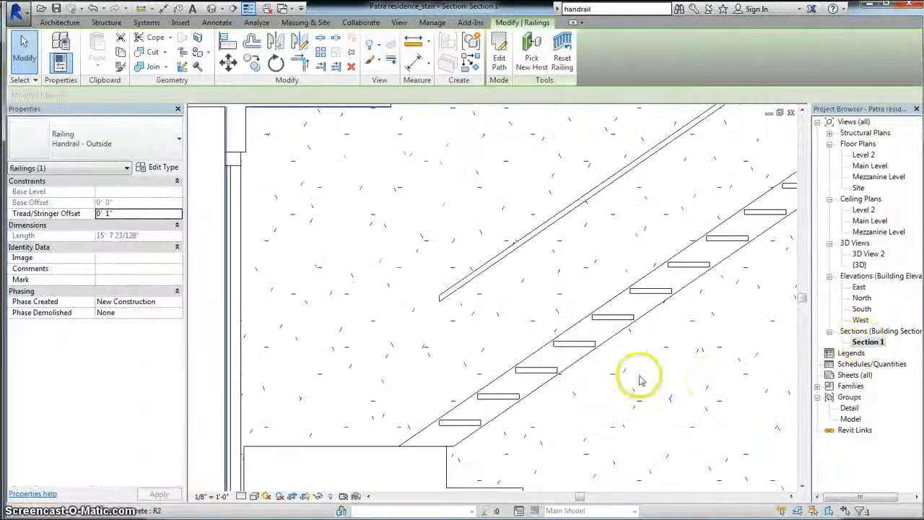
double_click(861, 167)
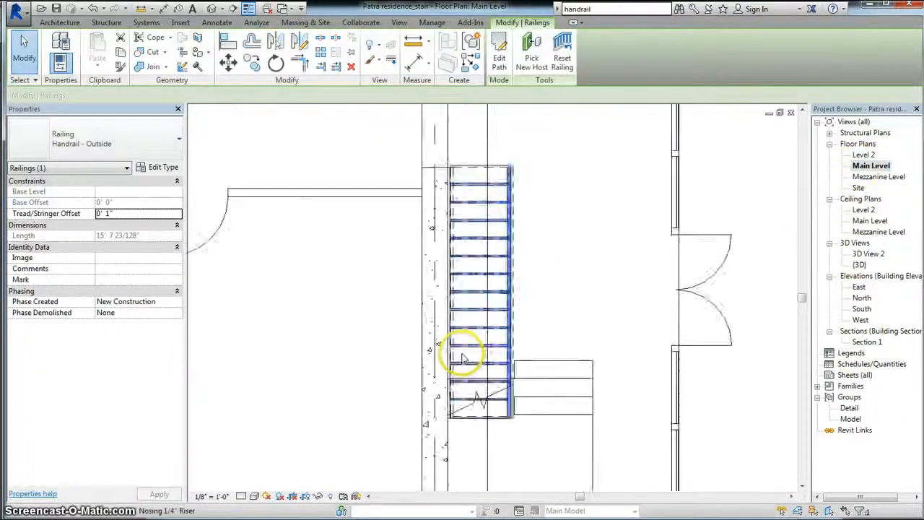
scroll(470, 341, down, 4)
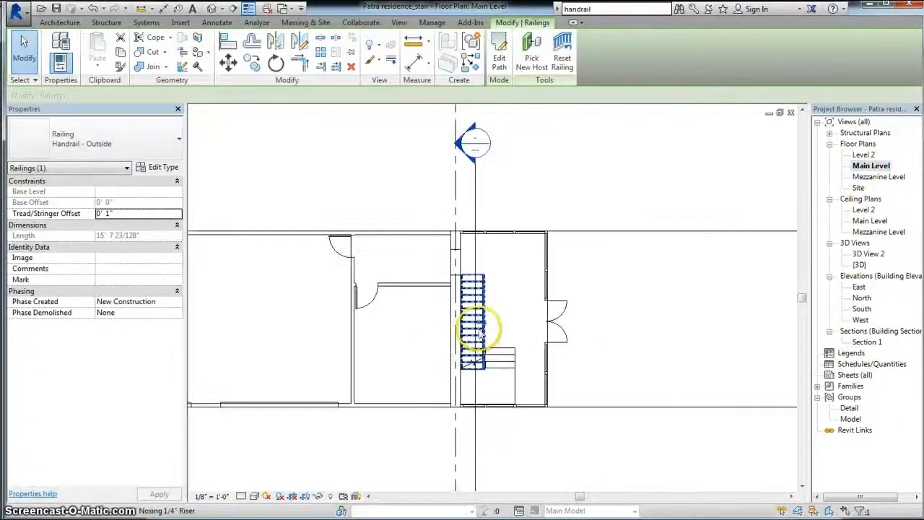
click(477, 177)
drag(479, 180, 502, 190)
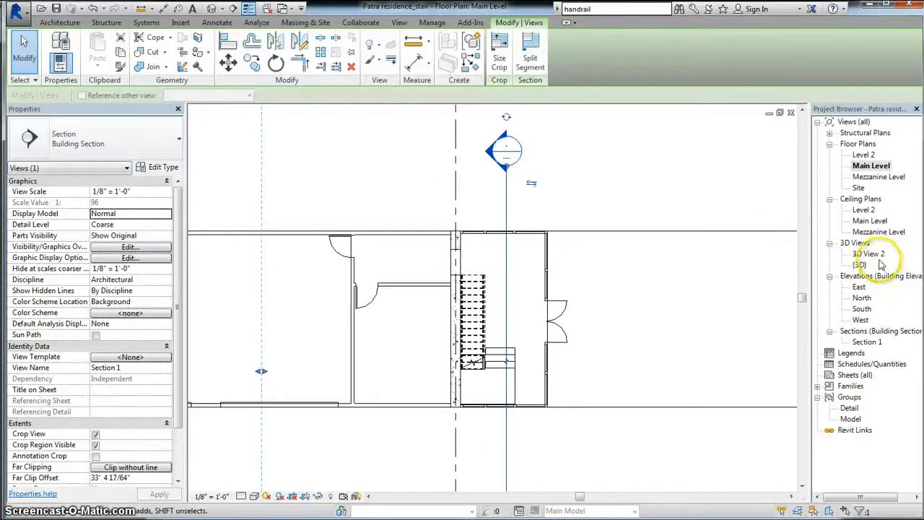
Step: Open the Section 1 view and turn off the thin lines display to show the true line weights
double_click(864, 343)
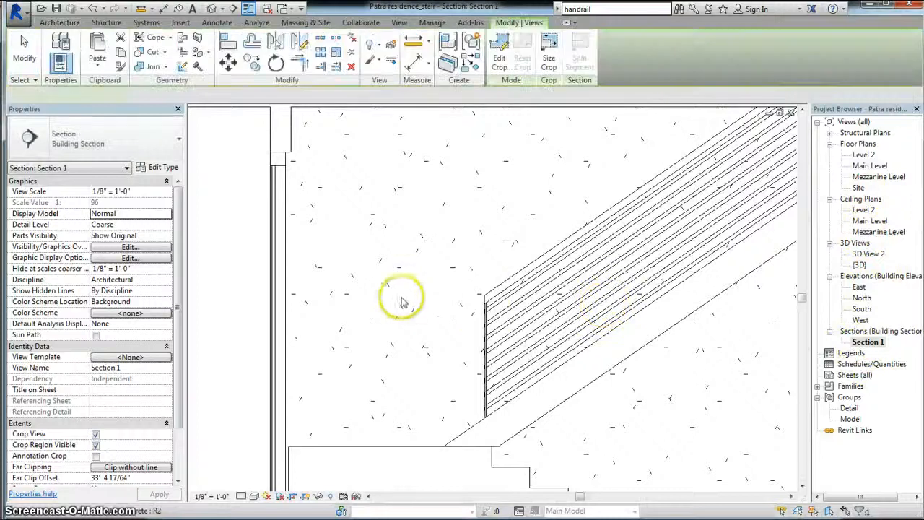
scroll(363, 390, down, 3)
scroll(357, 394, down, 2)
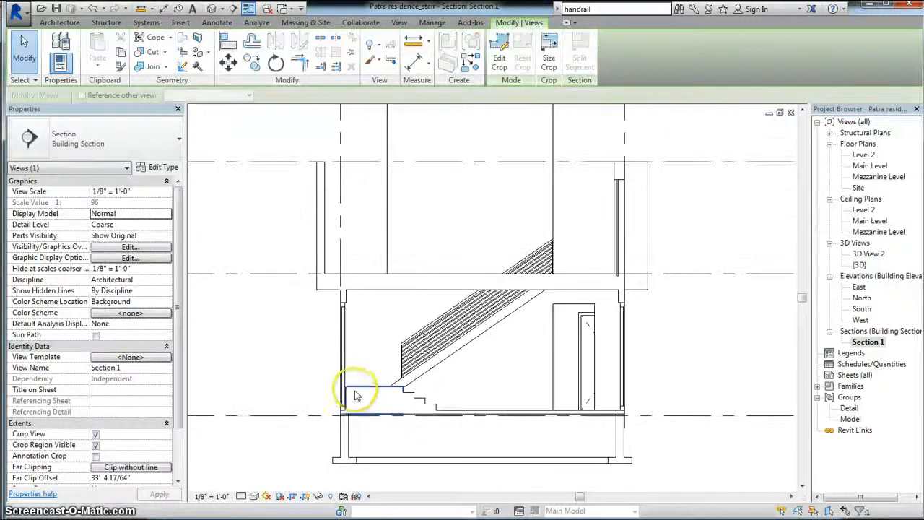
click(242, 14)
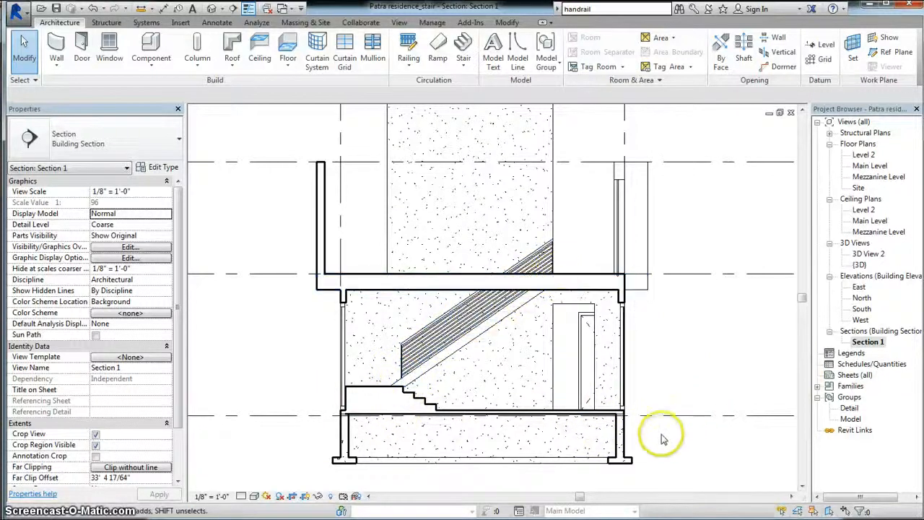
scroll(503, 450, down, 2)
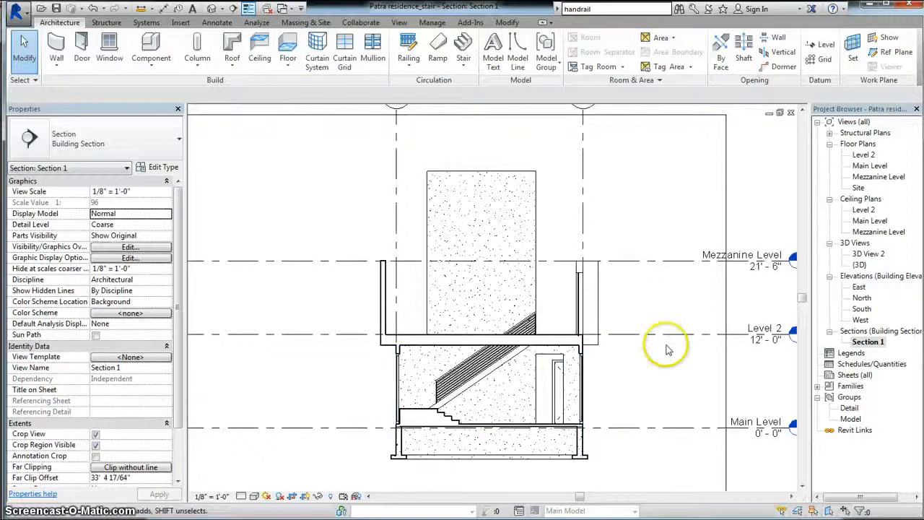
scroll(667, 349, up, 1)
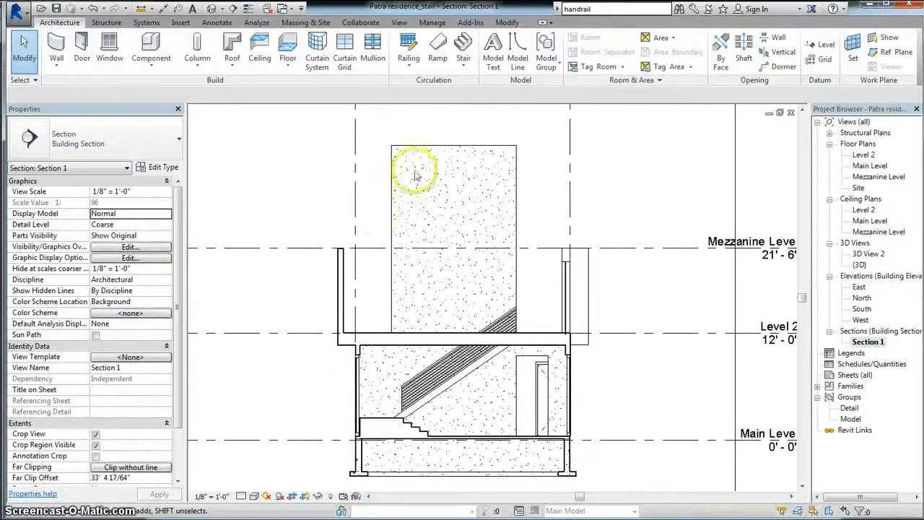
Step: Set the assembled stair's Multistory Top Level to Mezzanine Level in Section 1
click(467, 374)
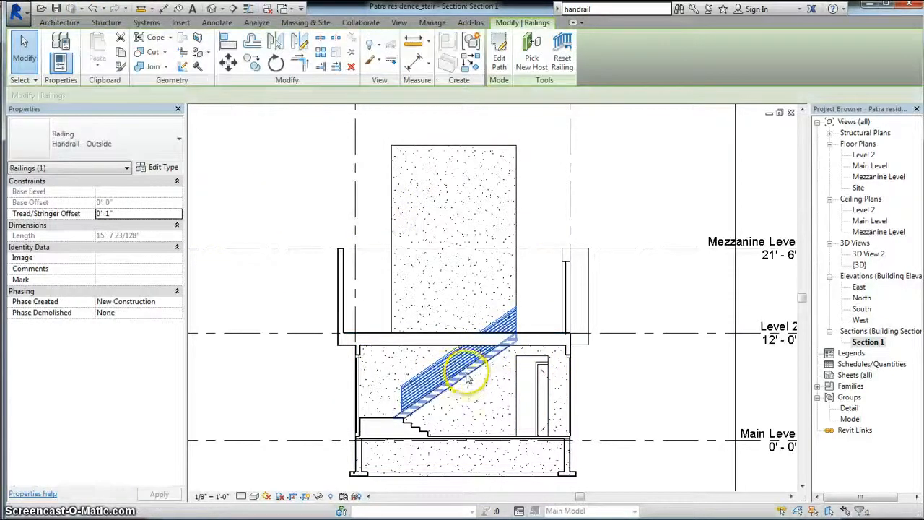
click(133, 173)
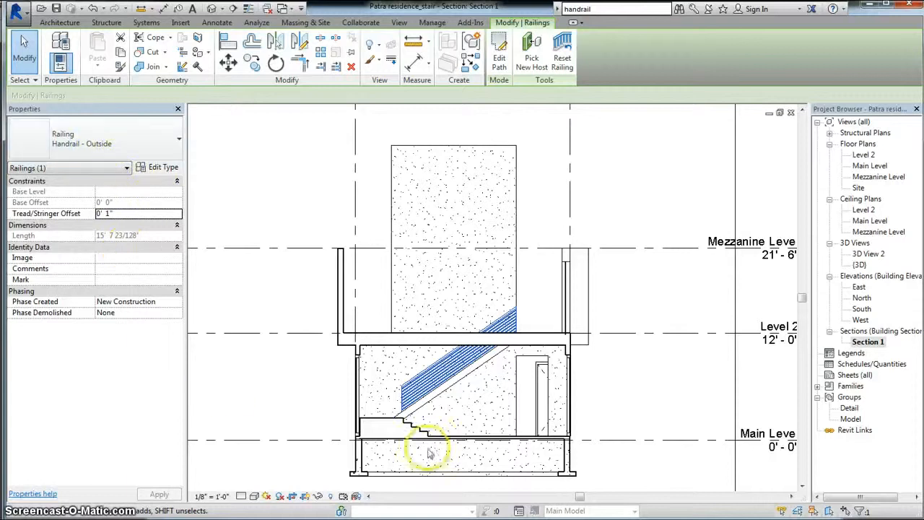
click(421, 411)
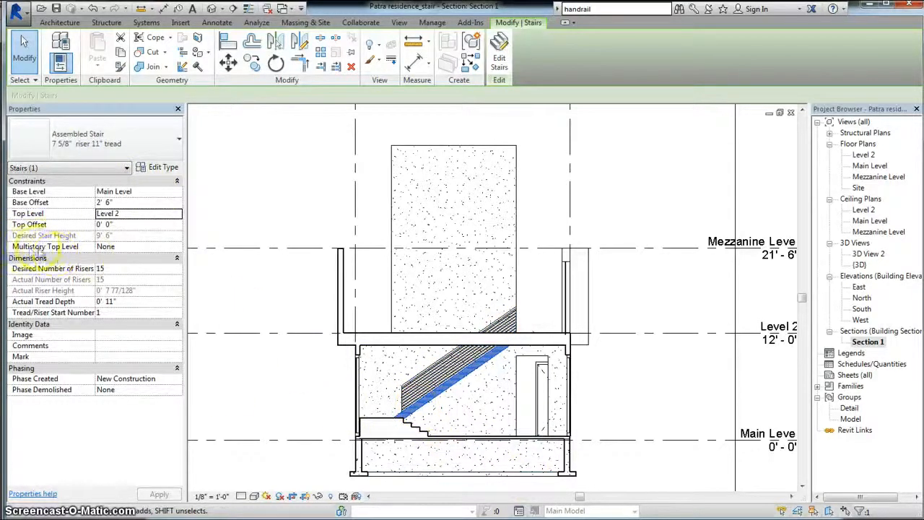
click(129, 249)
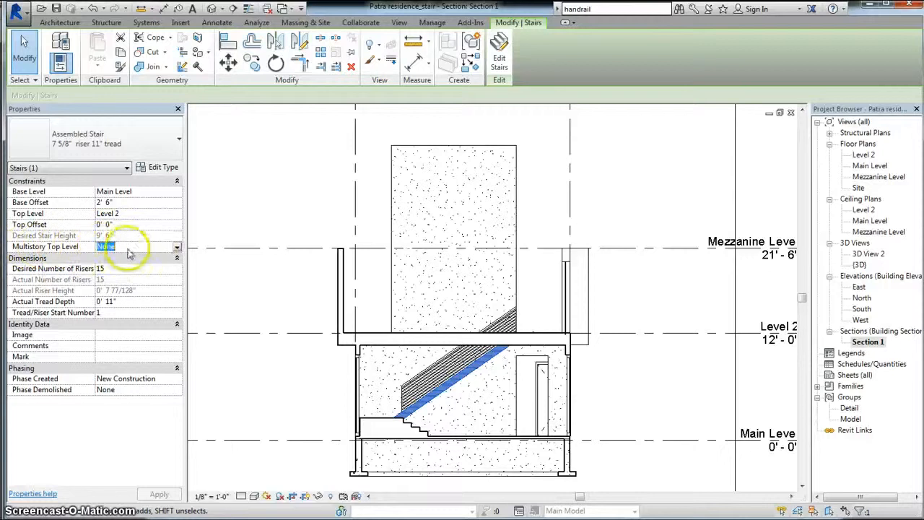
click(177, 249)
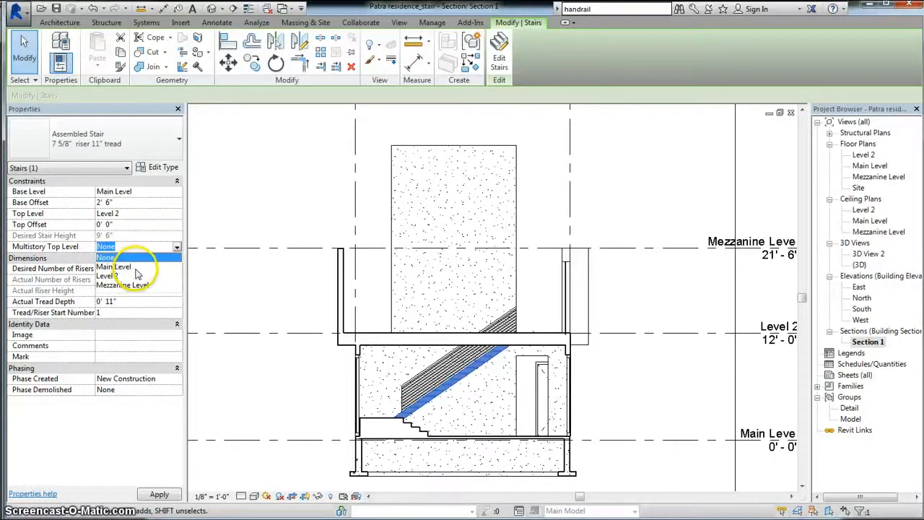
click(109, 285)
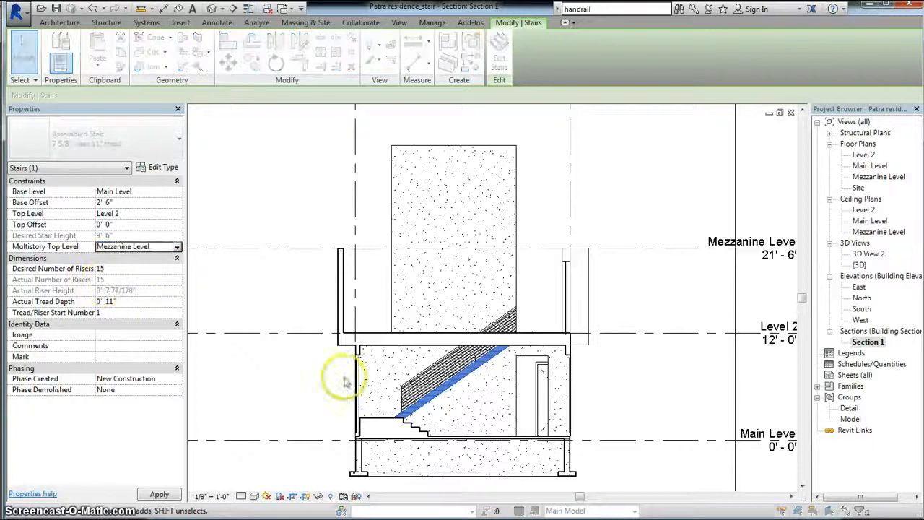
click(533, 306)
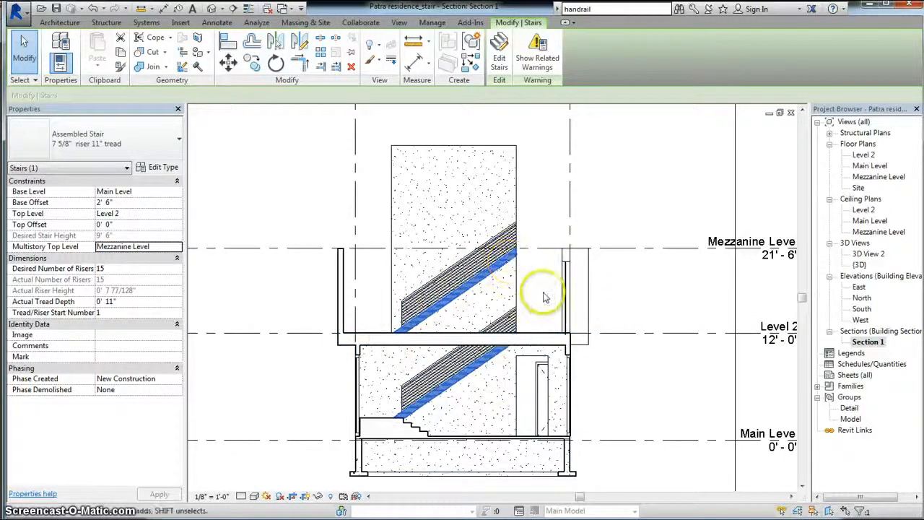
scroll(545, 294, up, 2)
scroll(526, 293, down, 3)
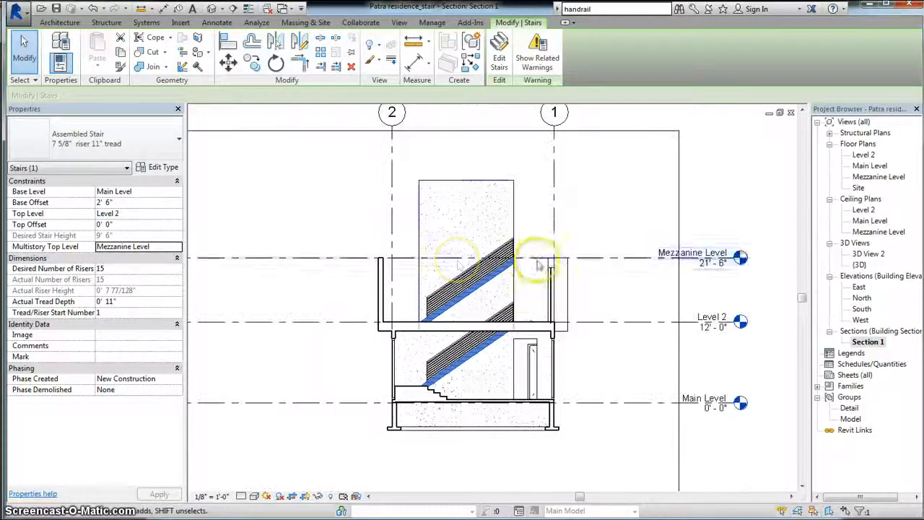